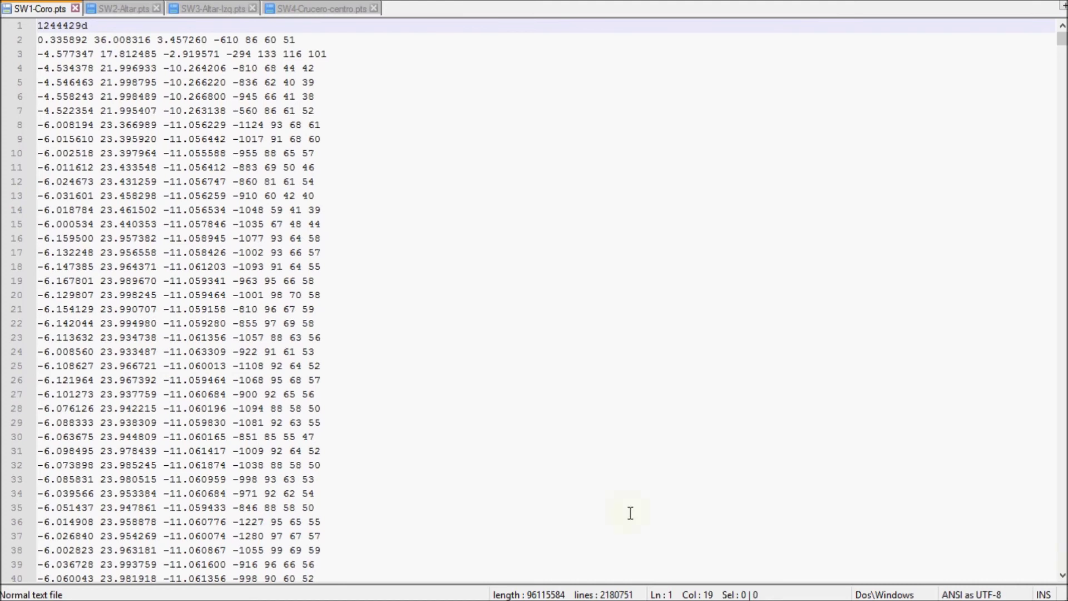
View the SW2-Altar, SW3-Altar-Izq and SW4-Crucero-centro PTS files in Notepad++.
click(105, 12)
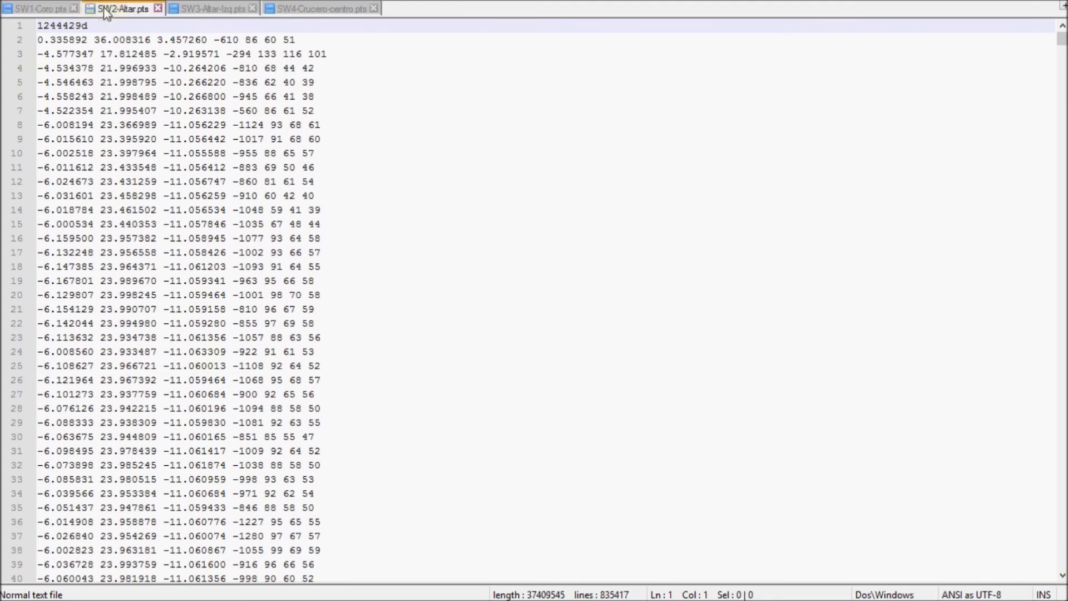
click(207, 10)
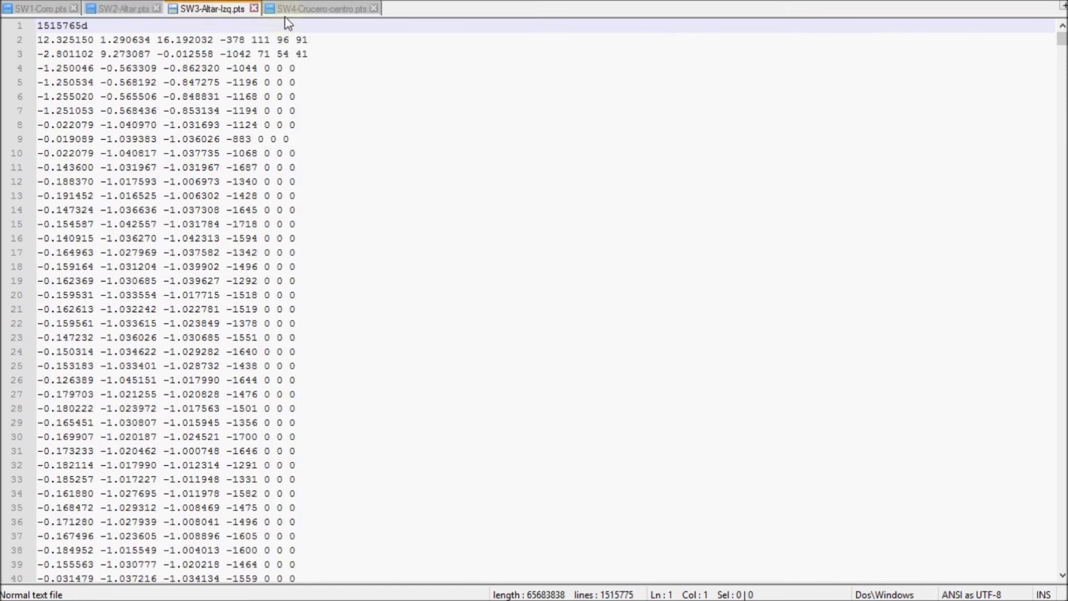
click(311, 13)
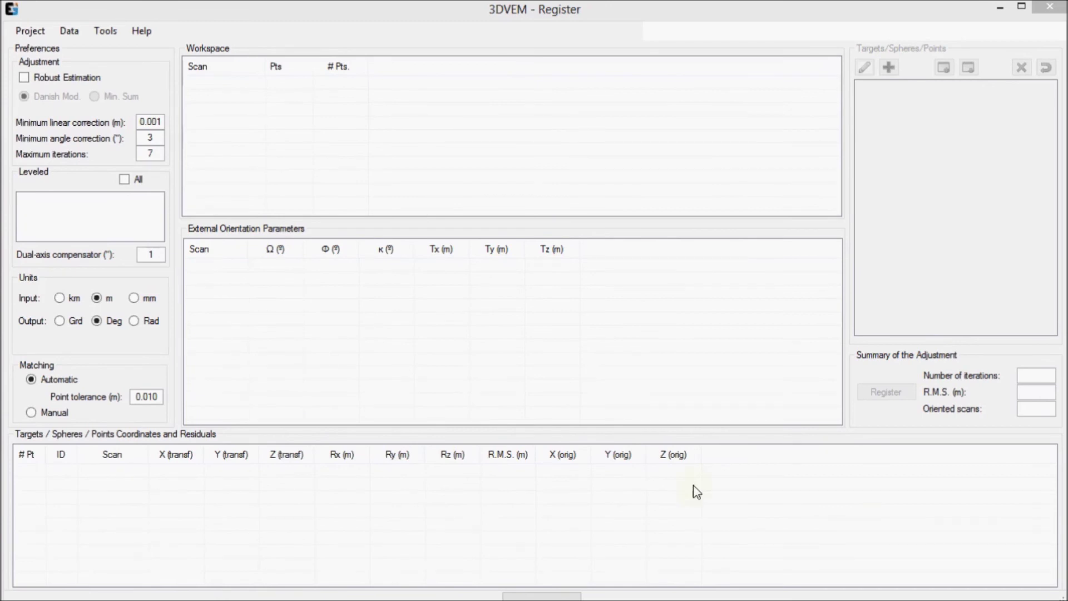
Import the four church .pts scan files from the 1-PTS folder as PTS point clouds.
click(74, 34)
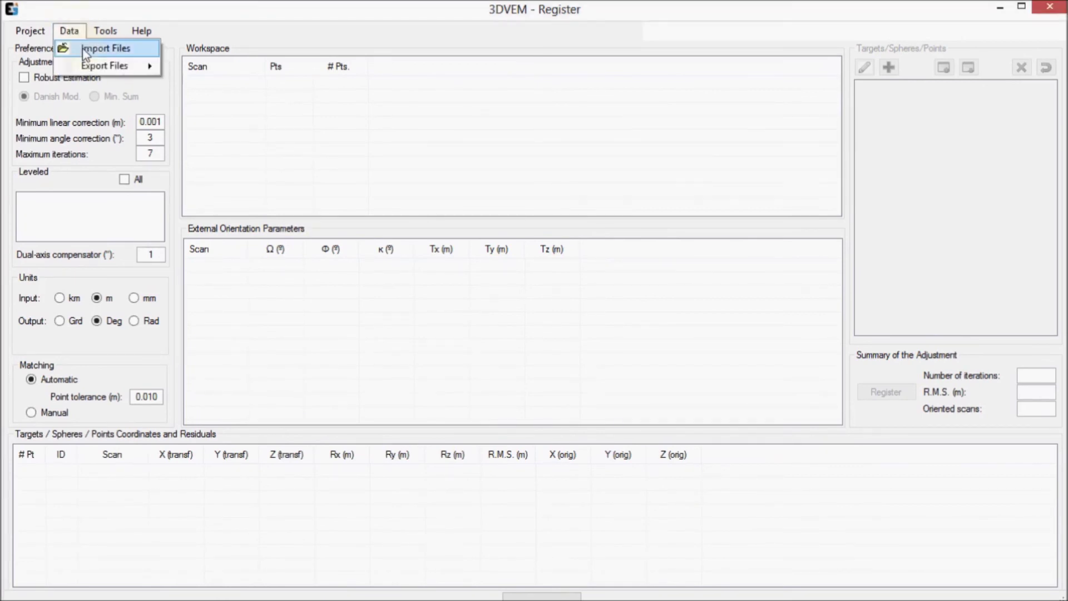
click(100, 49)
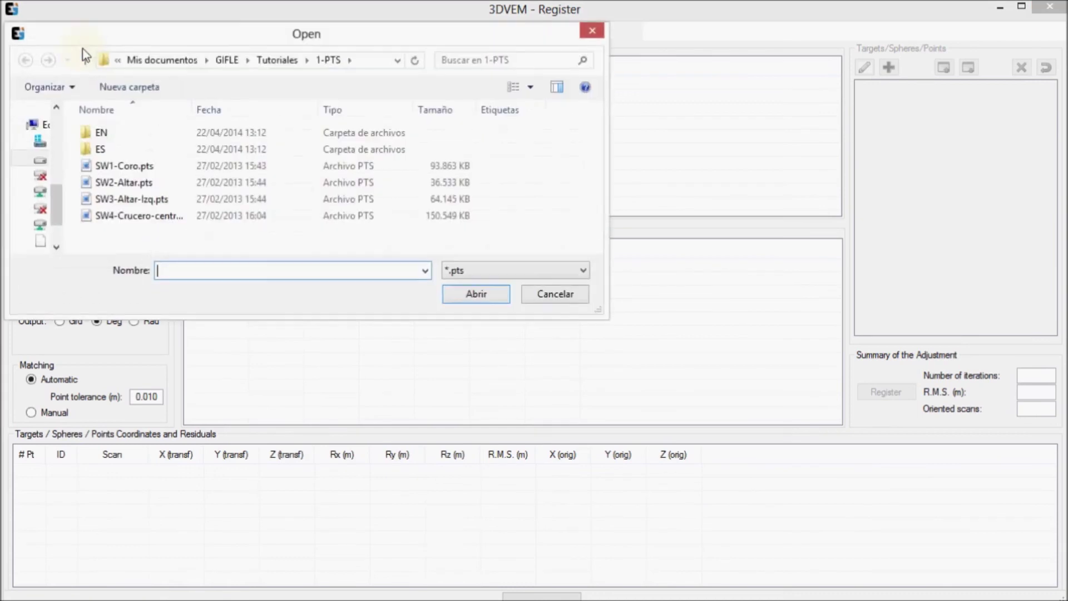
click(129, 172)
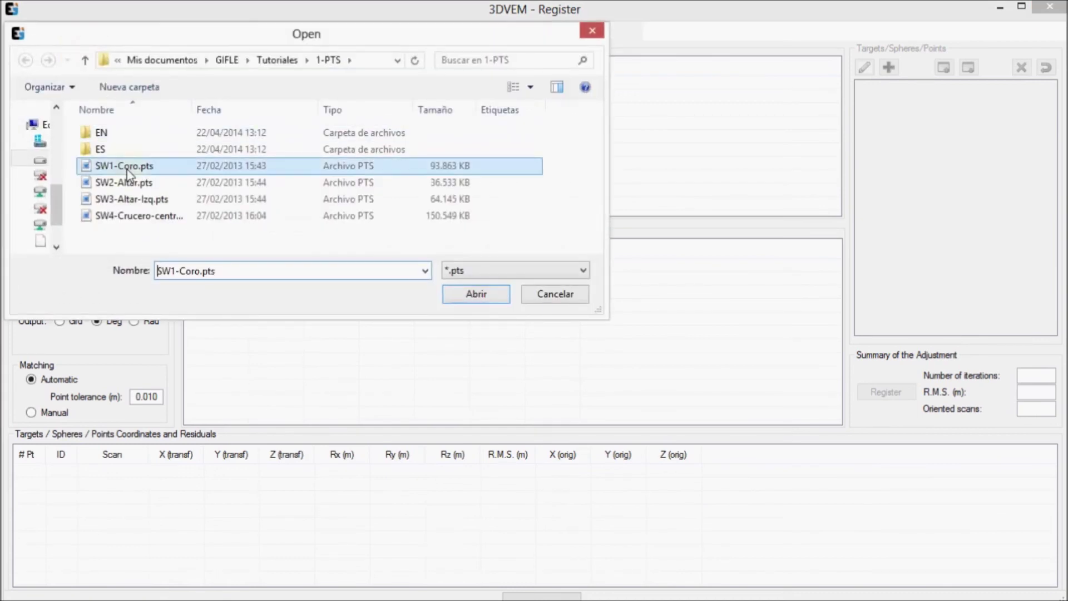
shift+click(121, 216)
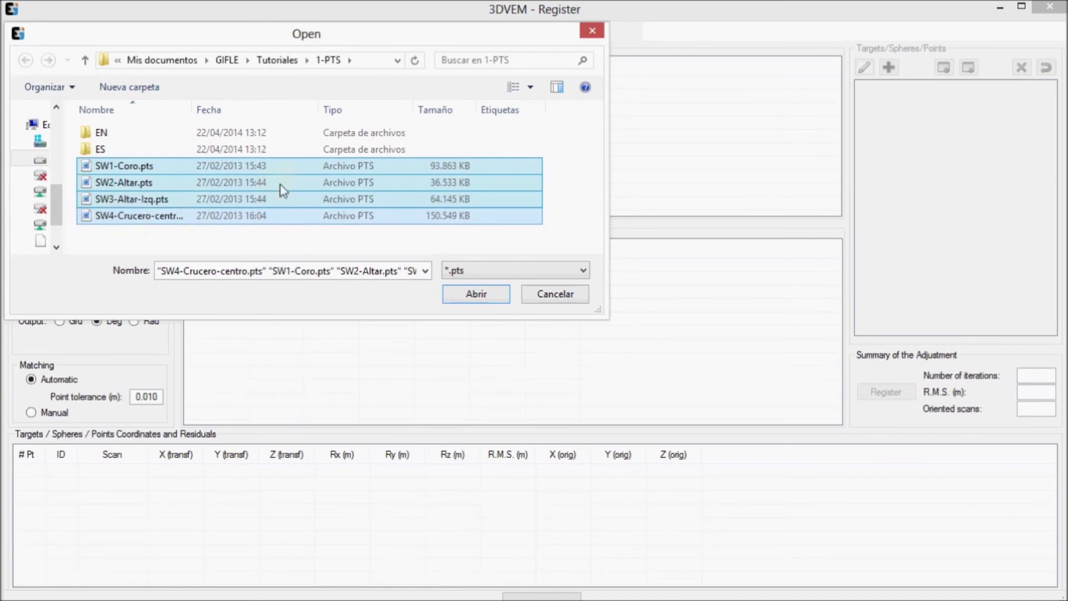
click(518, 276)
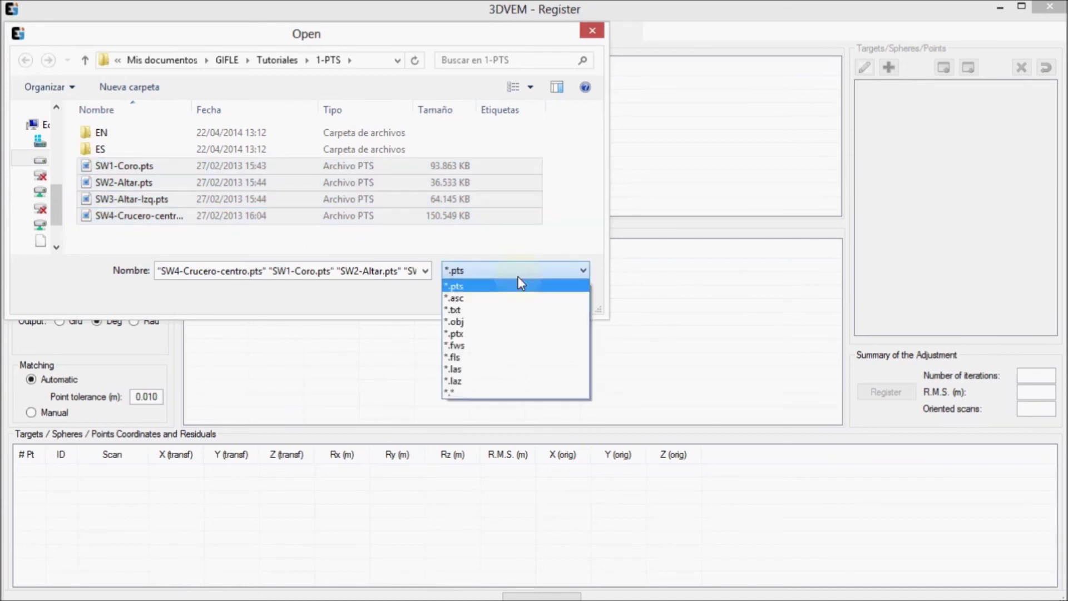
click(519, 276)
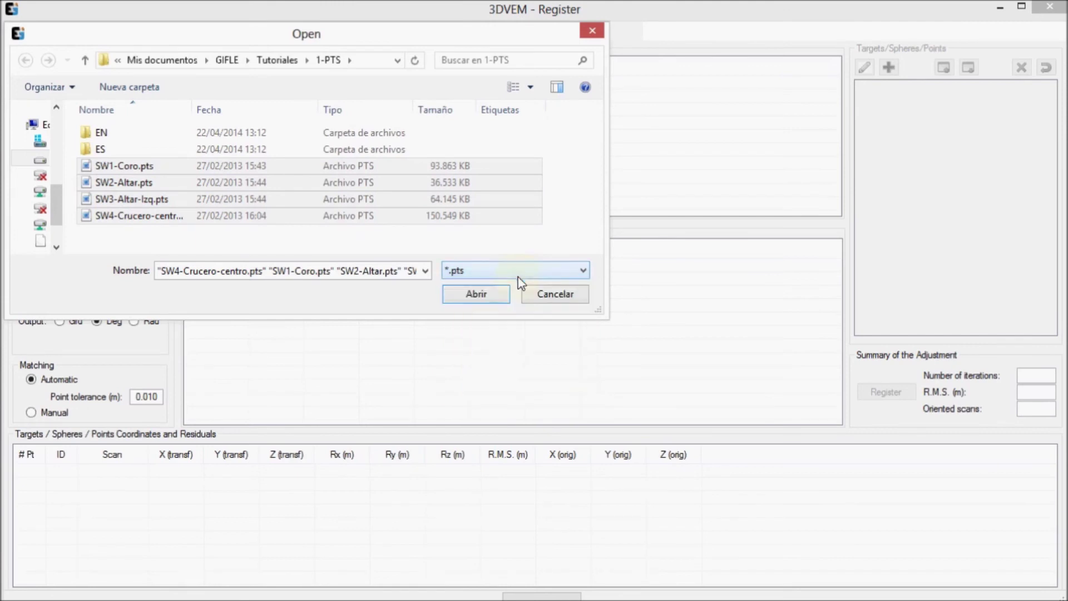
click(473, 299)
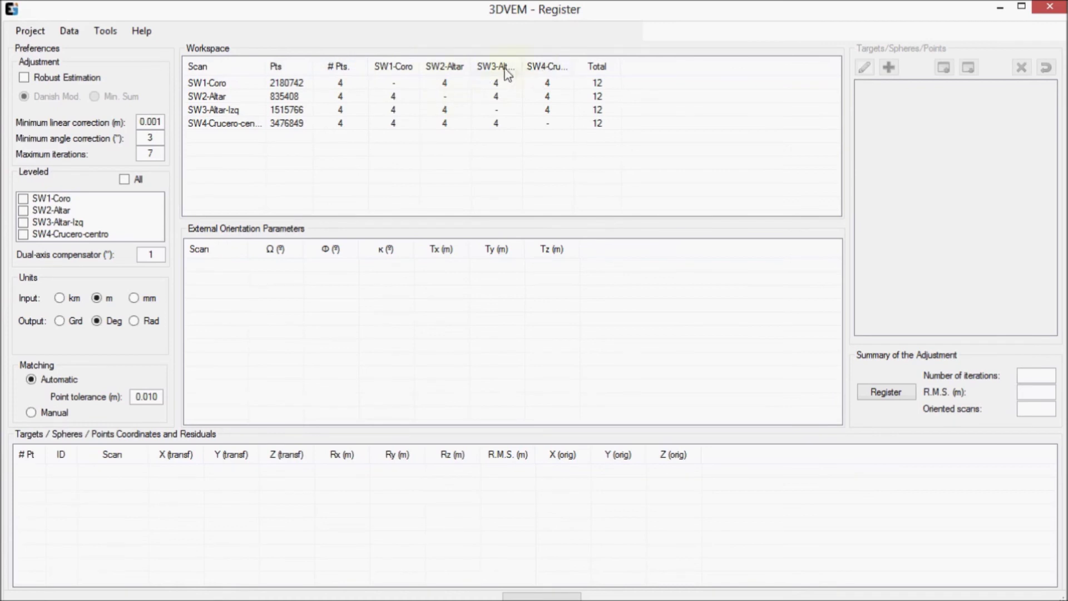
Widen the SW3-Altar-Izq column in the Workspace table after loading finishes.
drag(521, 68, 660, 65)
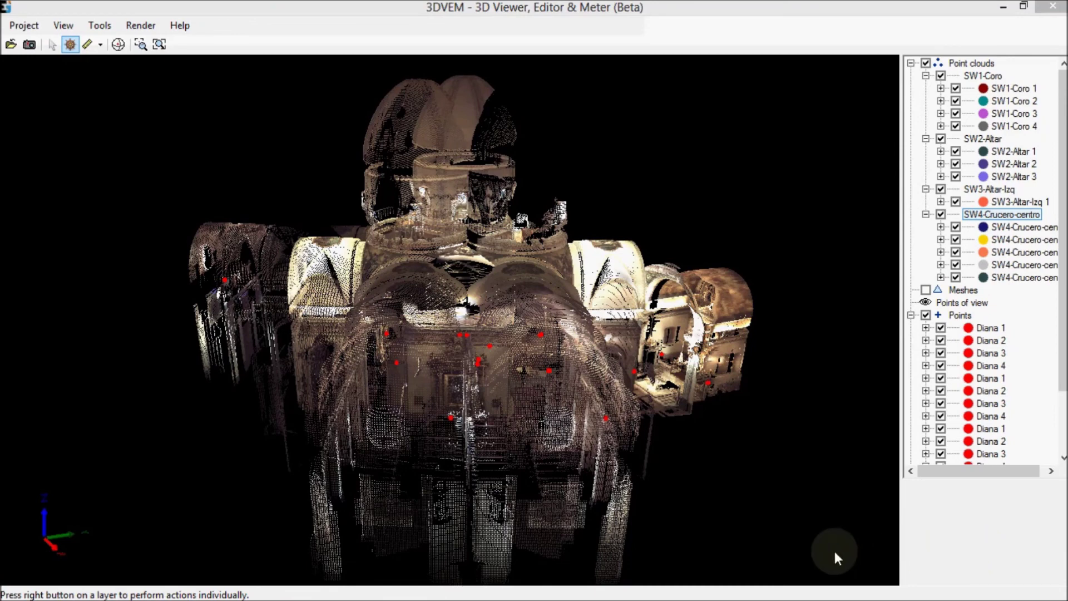
Toggle the SW4, SW3 and SW2 point clouds off and on, then hide the SW1-Coro cloud.
click(941, 215)
click(941, 215)
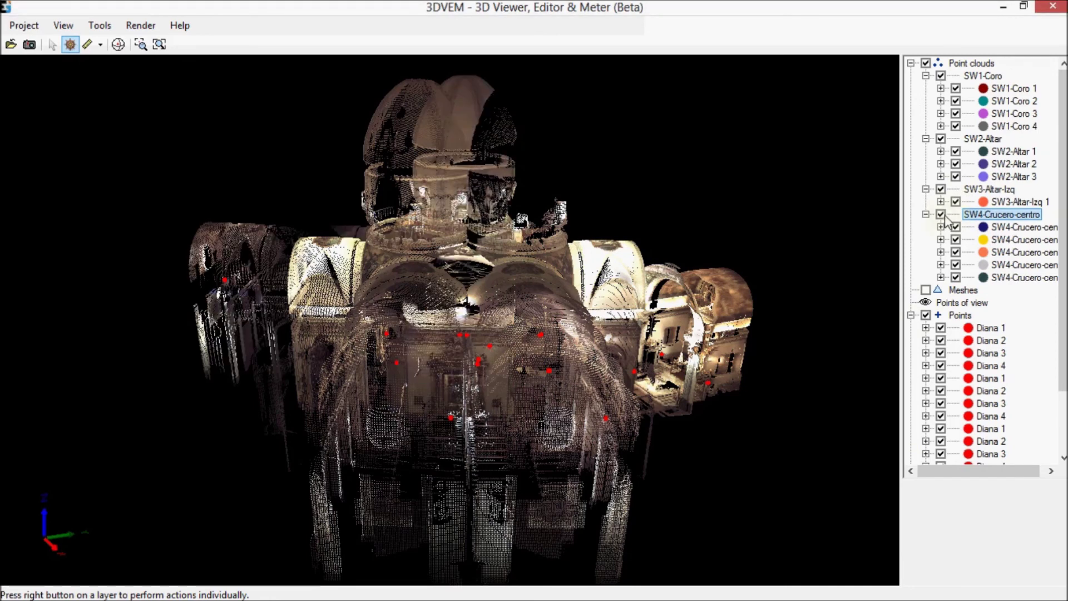
click(941, 189)
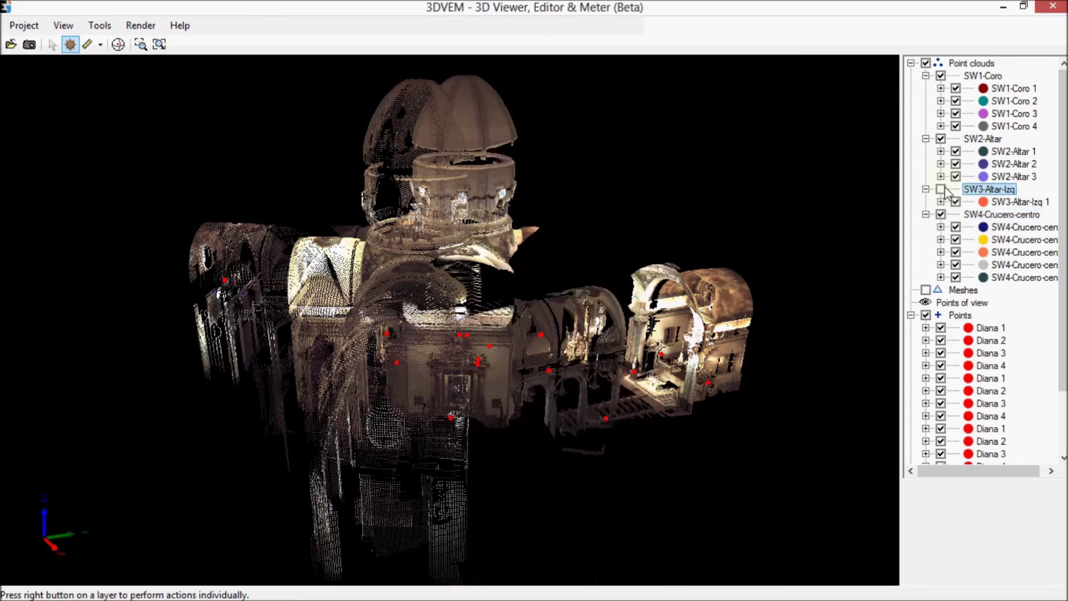
click(942, 190)
click(941, 139)
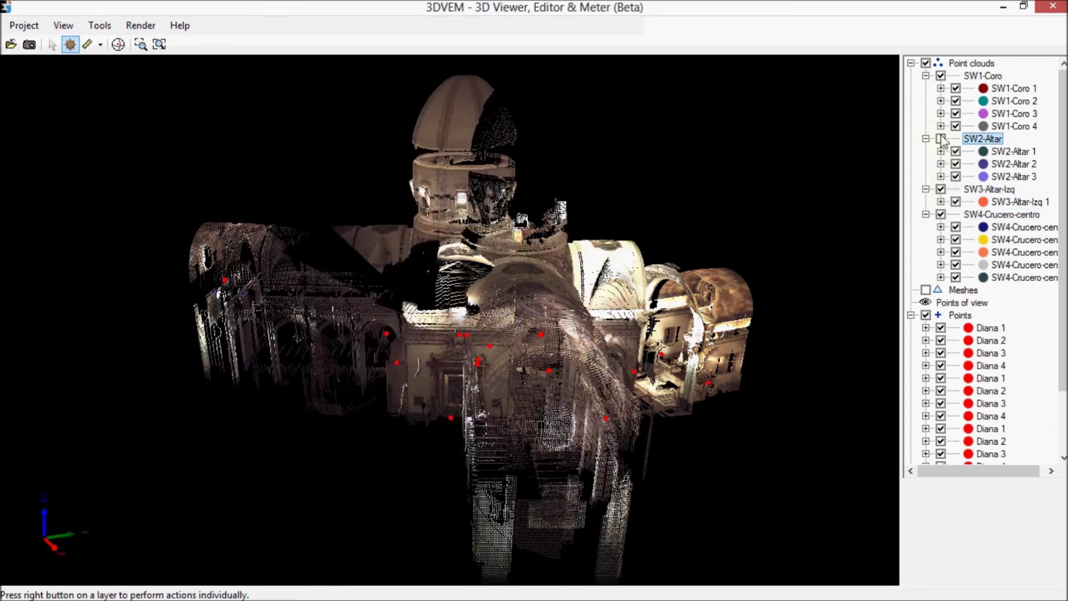
click(942, 139)
click(941, 77)
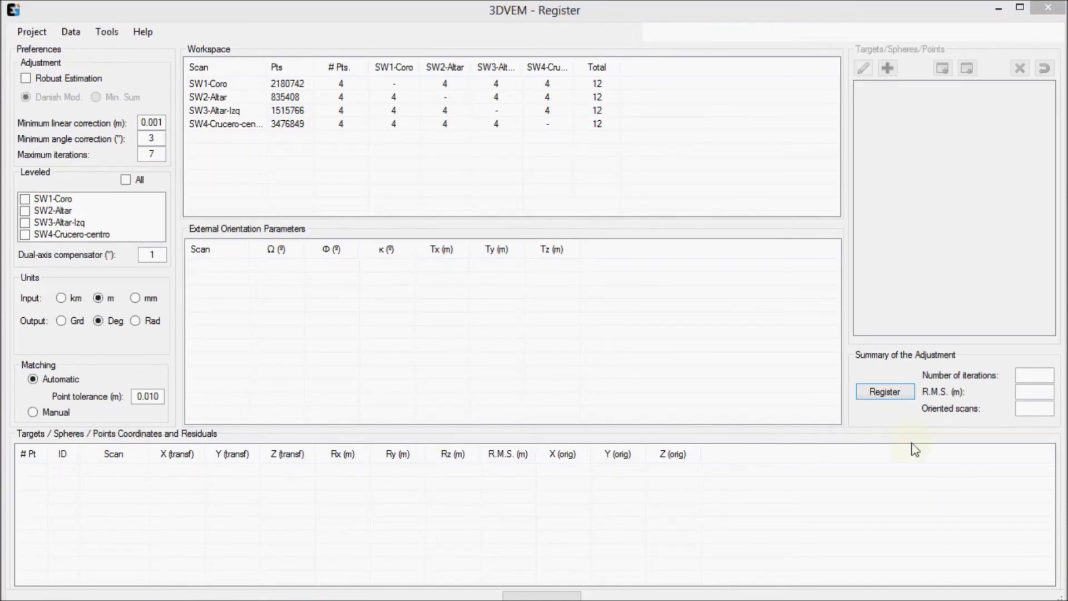
Register the four scans from the Summary of the Adjustment panel.
click(878, 394)
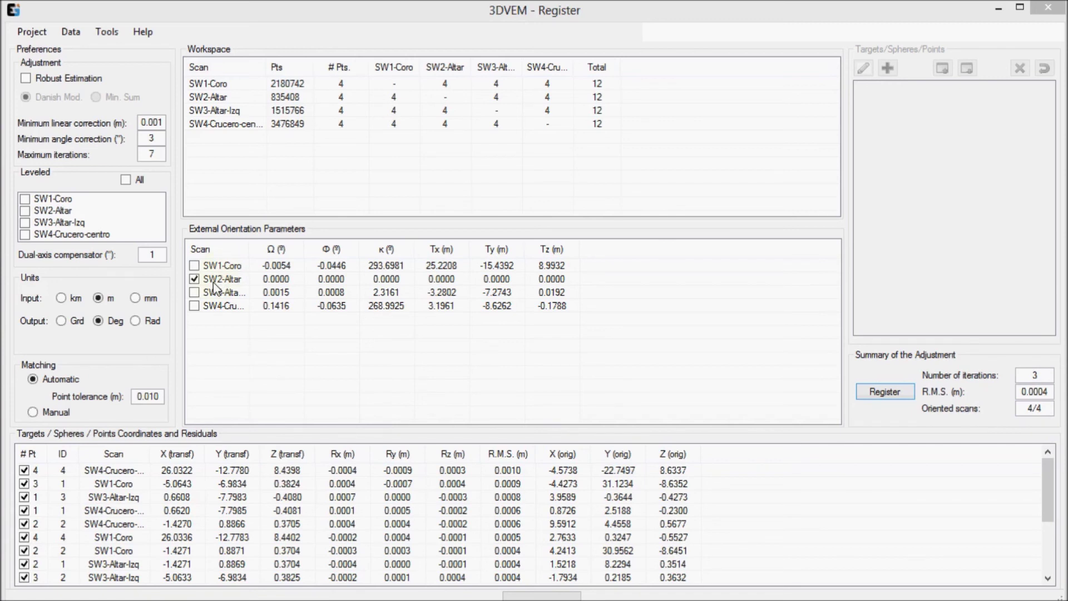
Try SW3, SW4, SW2 and SW1 as the fixed reference scan, ending with SW2-Altar checked.
click(195, 293)
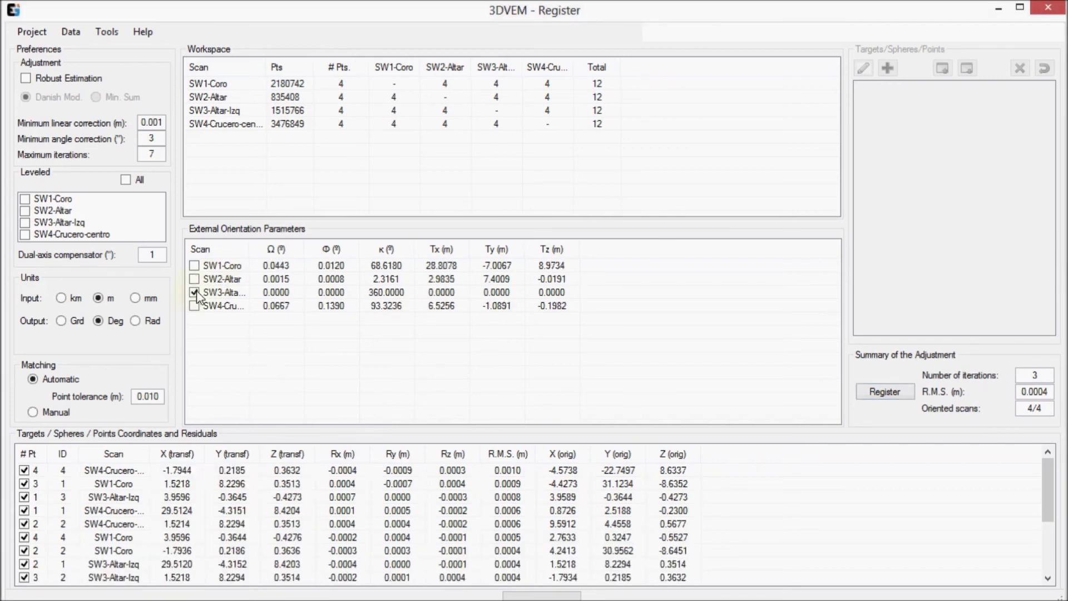
click(195, 306)
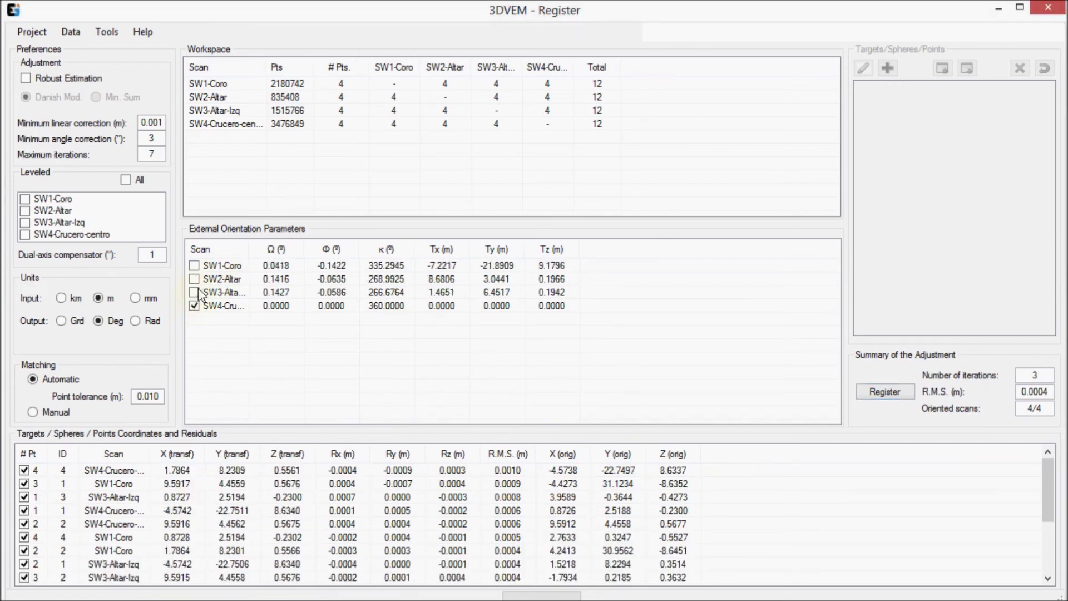
click(197, 292)
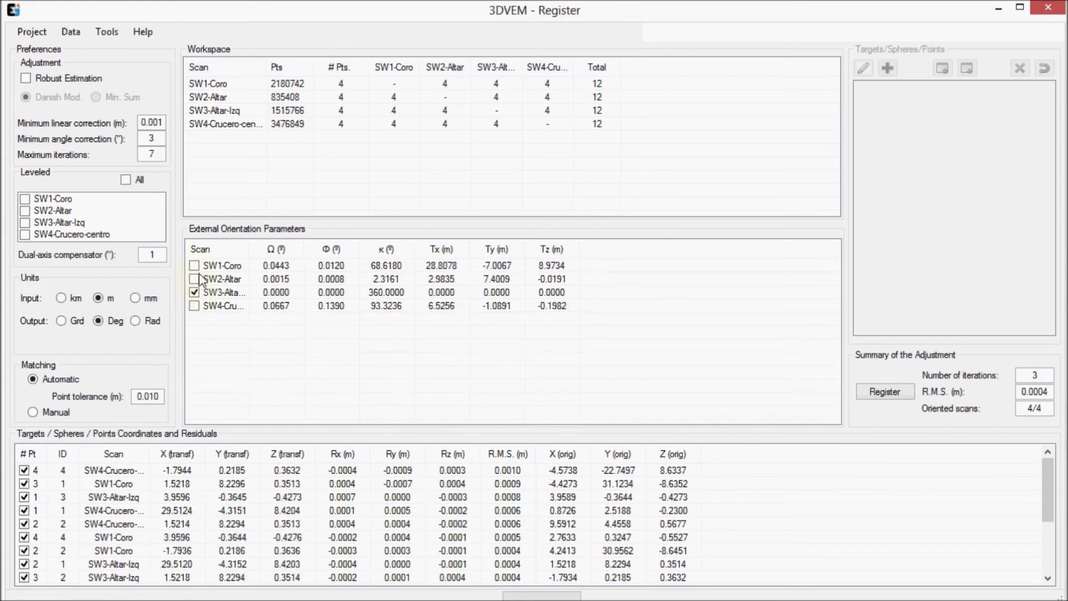
click(195, 279)
click(195, 265)
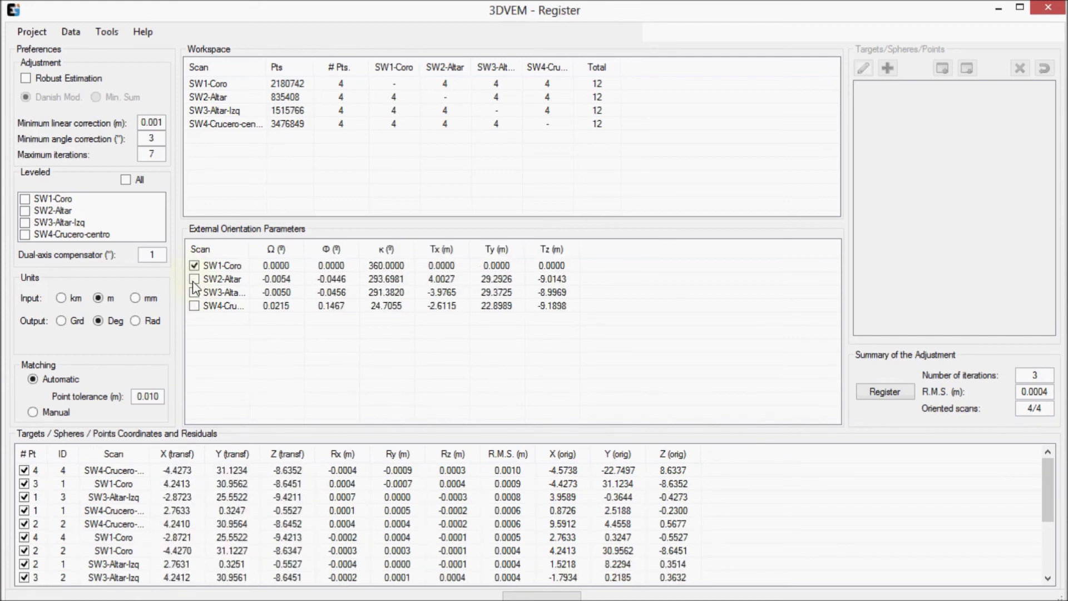
click(195, 279)
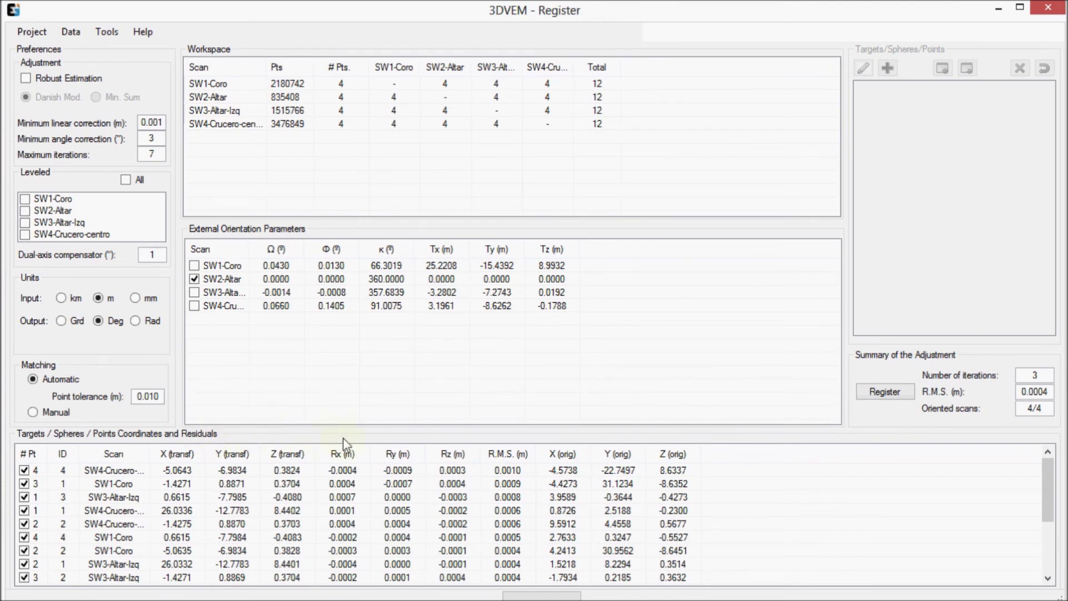
click(513, 455)
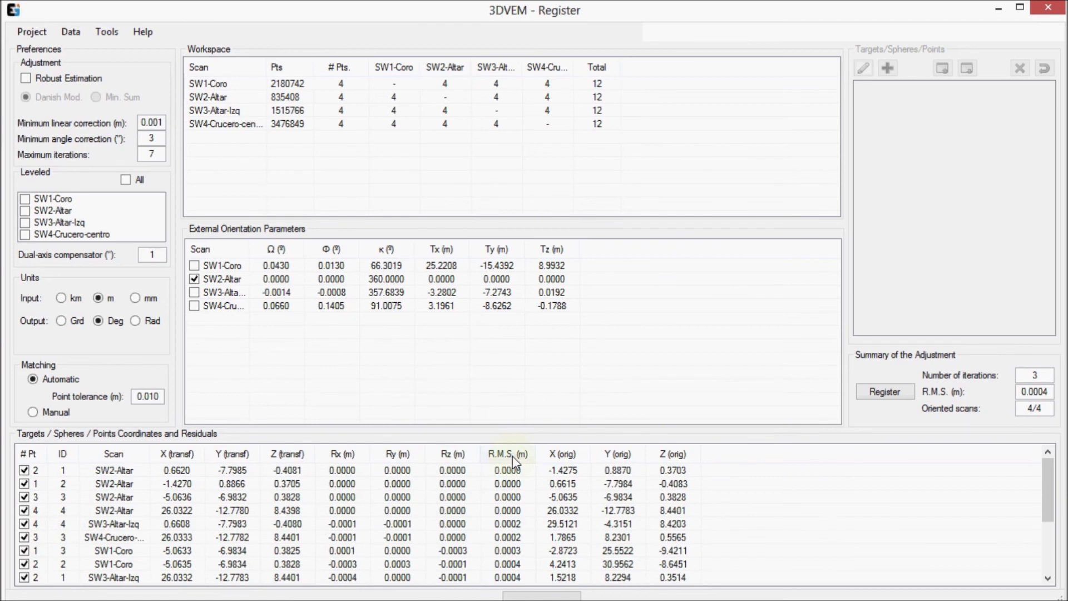
click(512, 457)
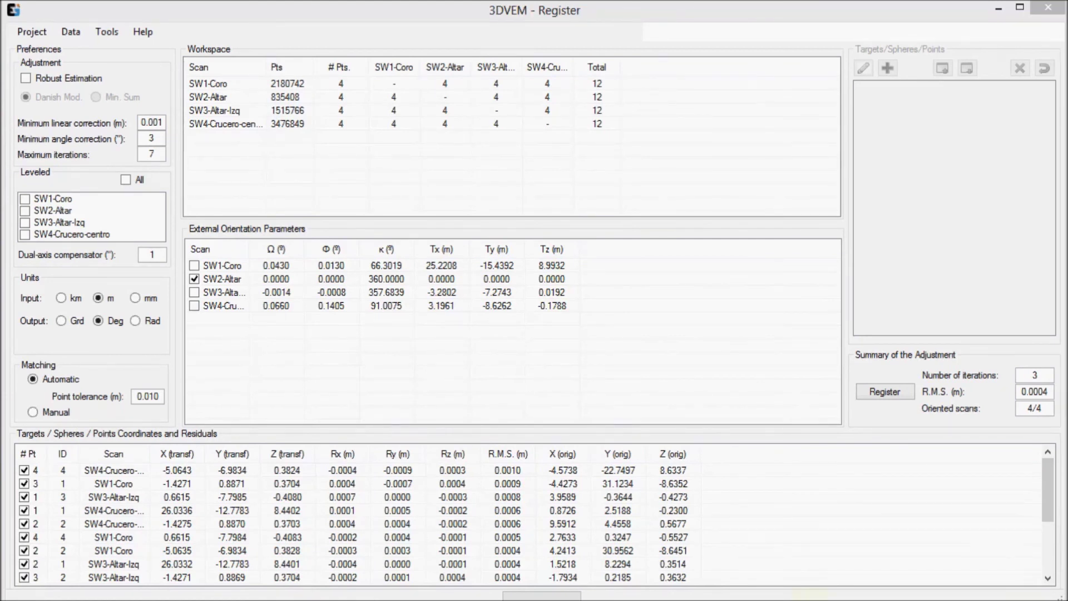
Re-register with the largest-residual target excluded, then re-include it and register again with all twelve.
click(24, 470)
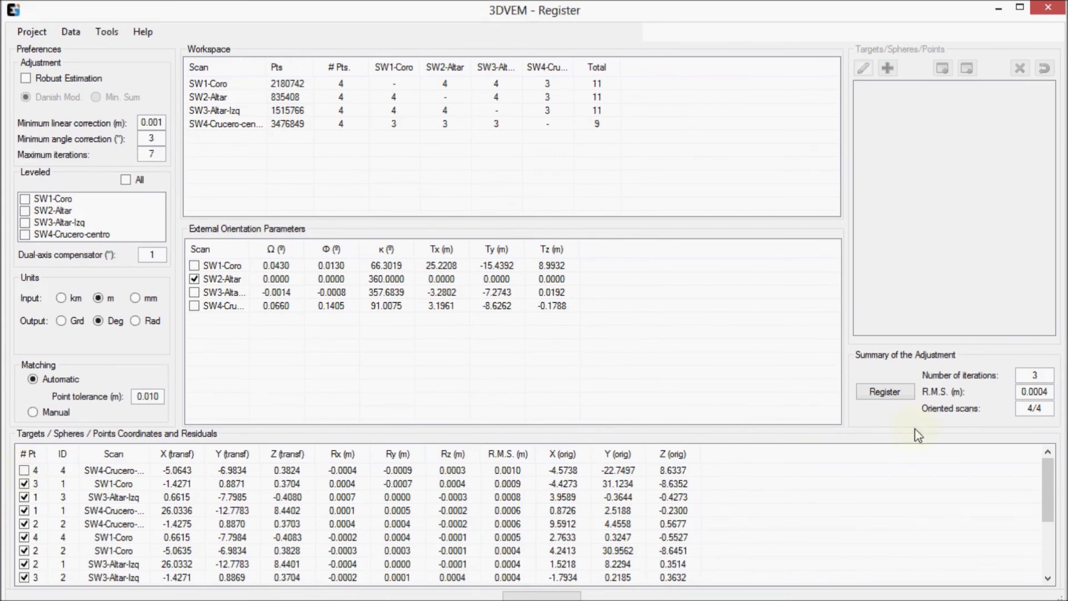
click(885, 393)
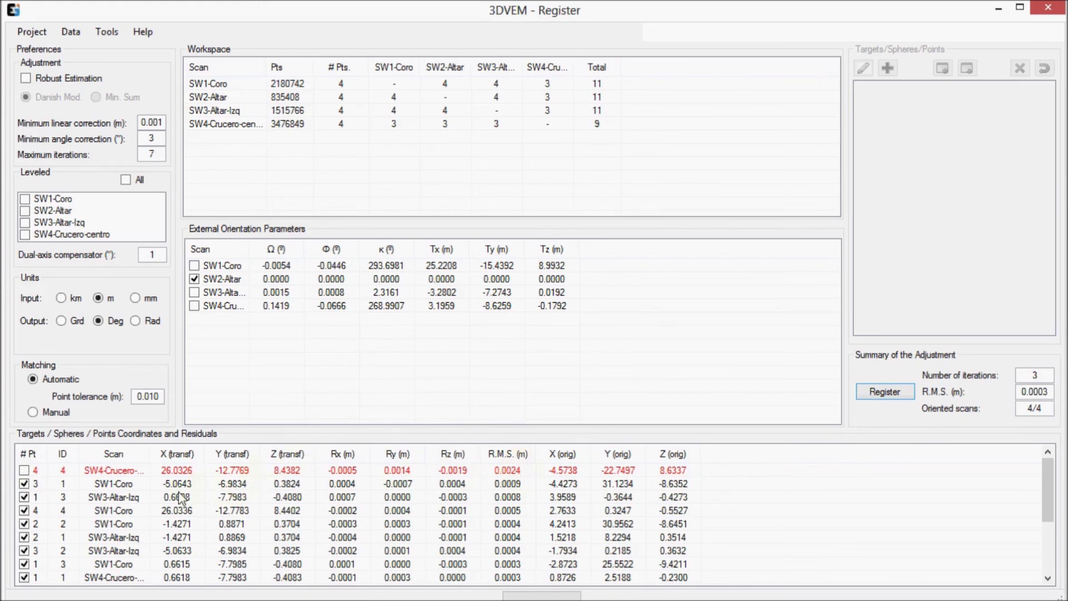
click(24, 471)
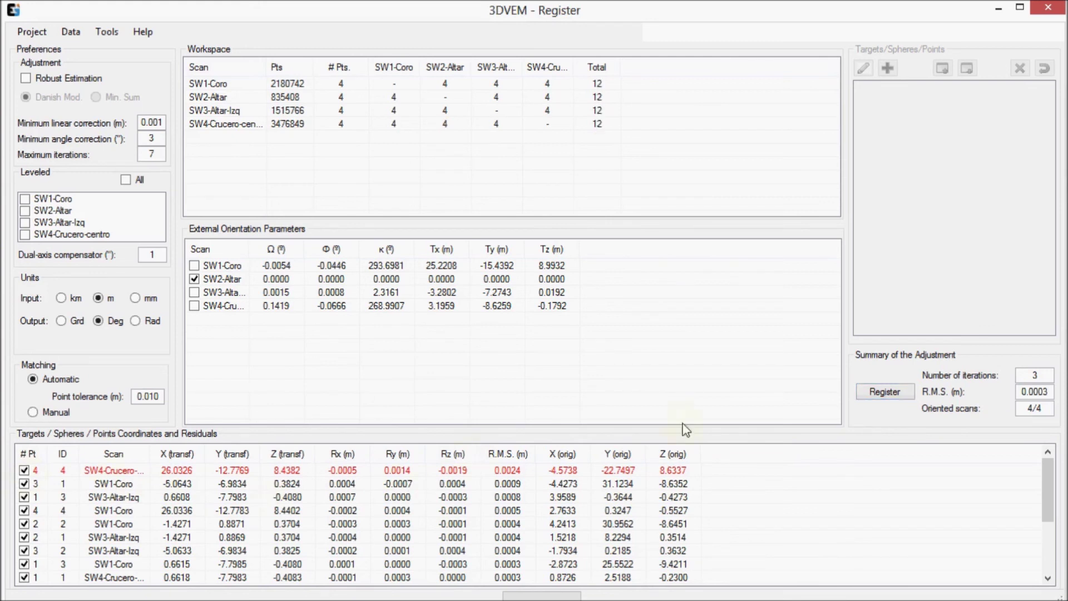
click(888, 396)
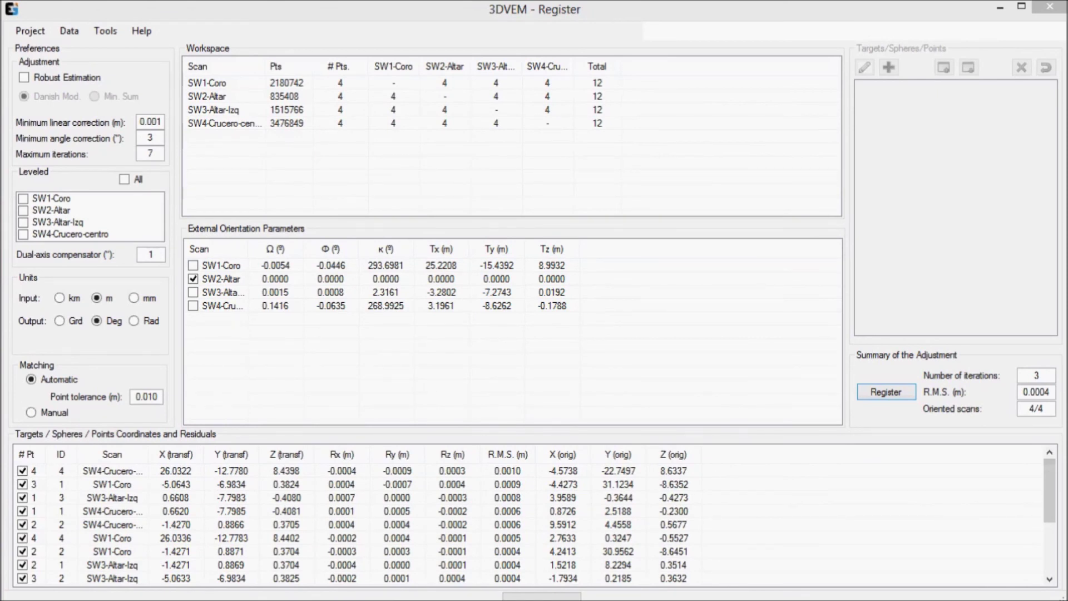
Generate the registration result report and save it as Report.pdf.
click(36, 36)
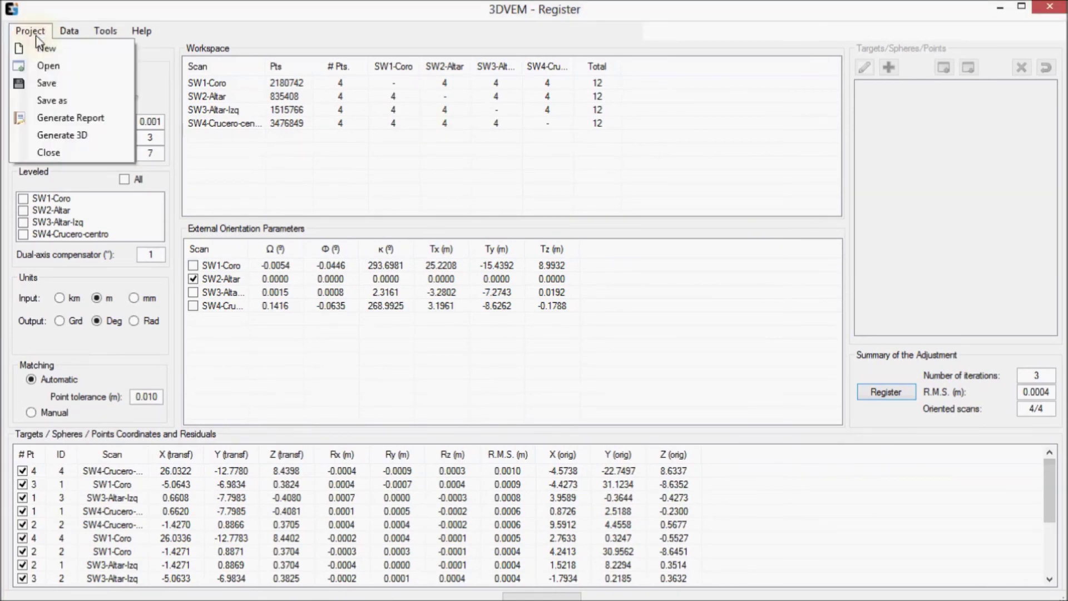
click(60, 125)
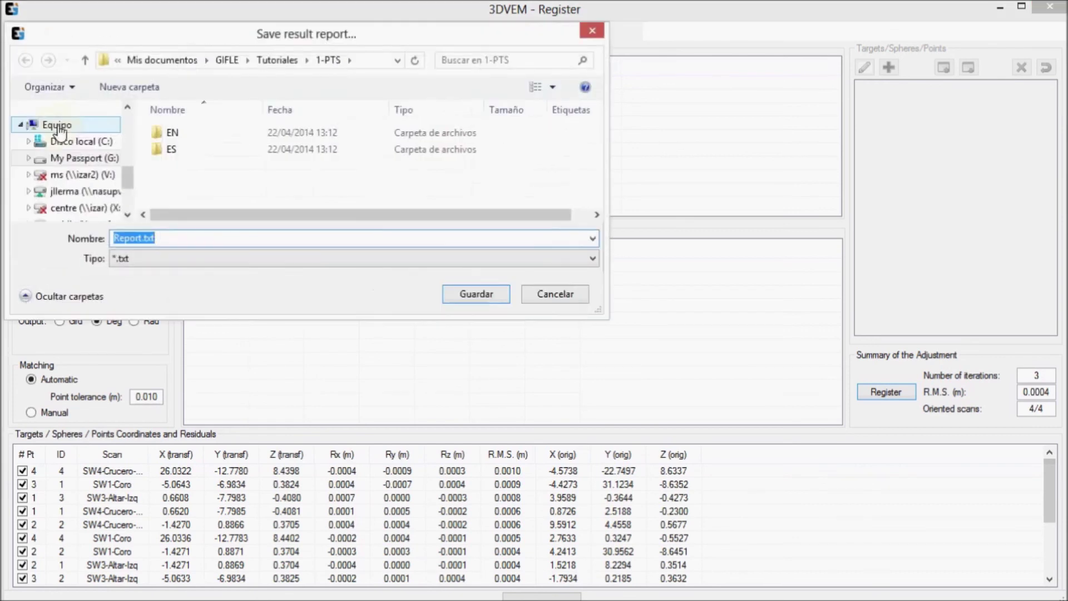
click(210, 261)
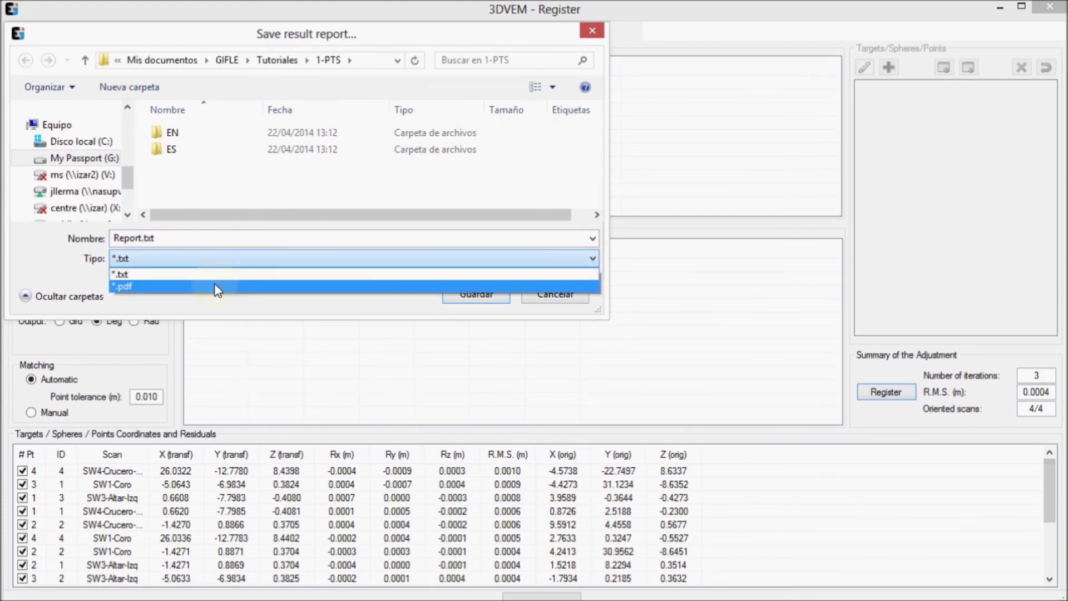
click(215, 287)
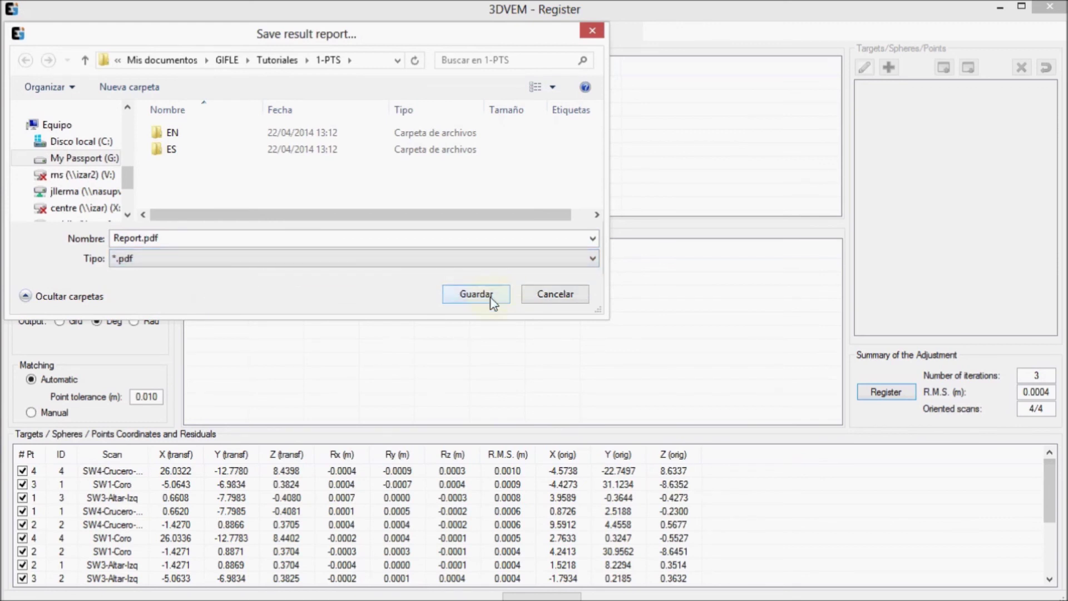
click(476, 294)
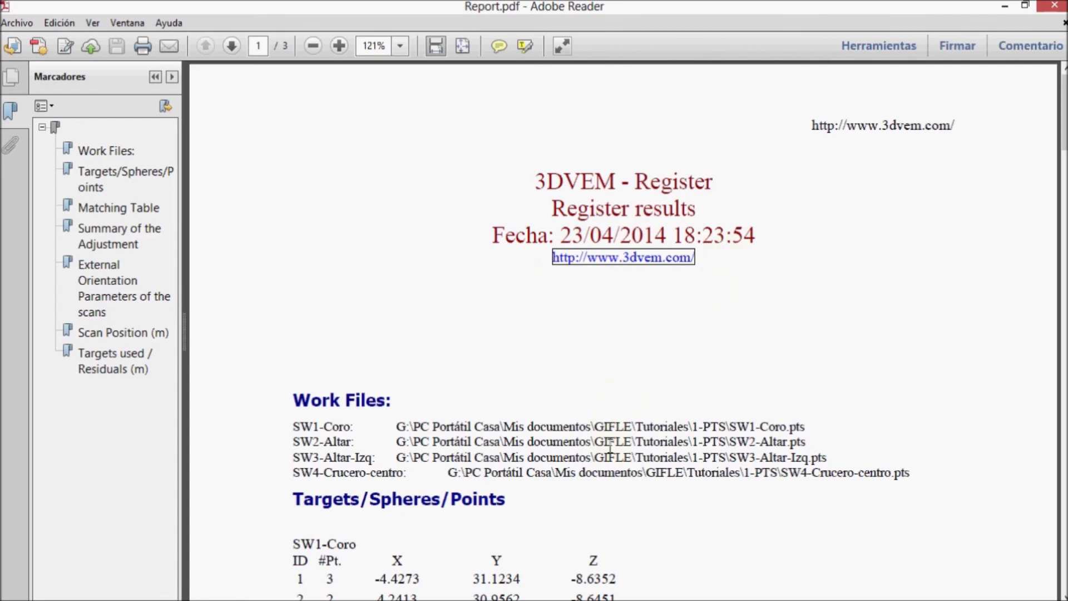
scroll(611, 449, down, 3)
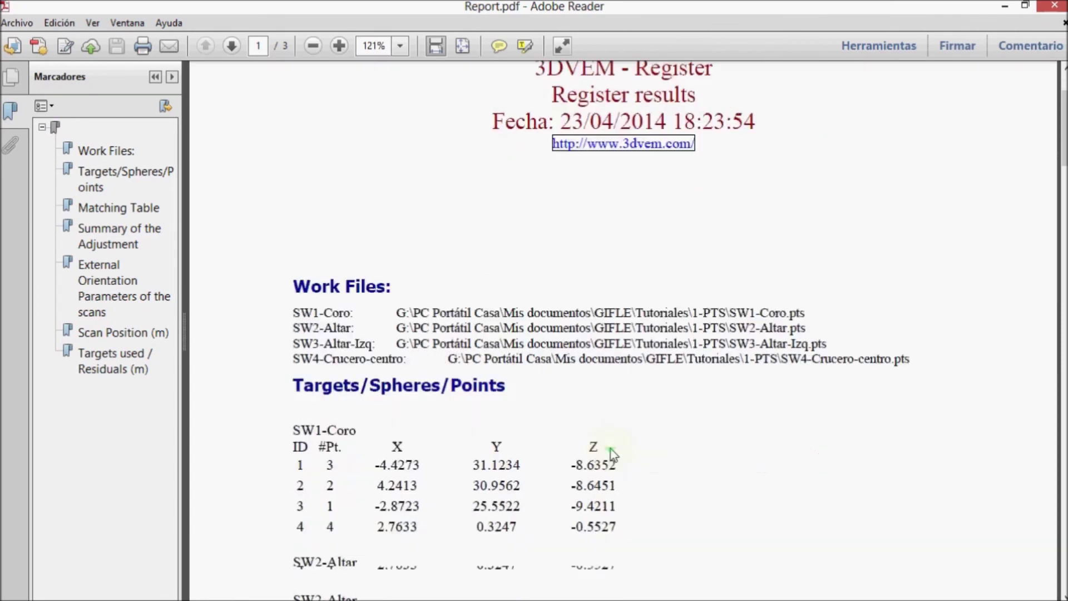
scroll(610, 450, down, 1)
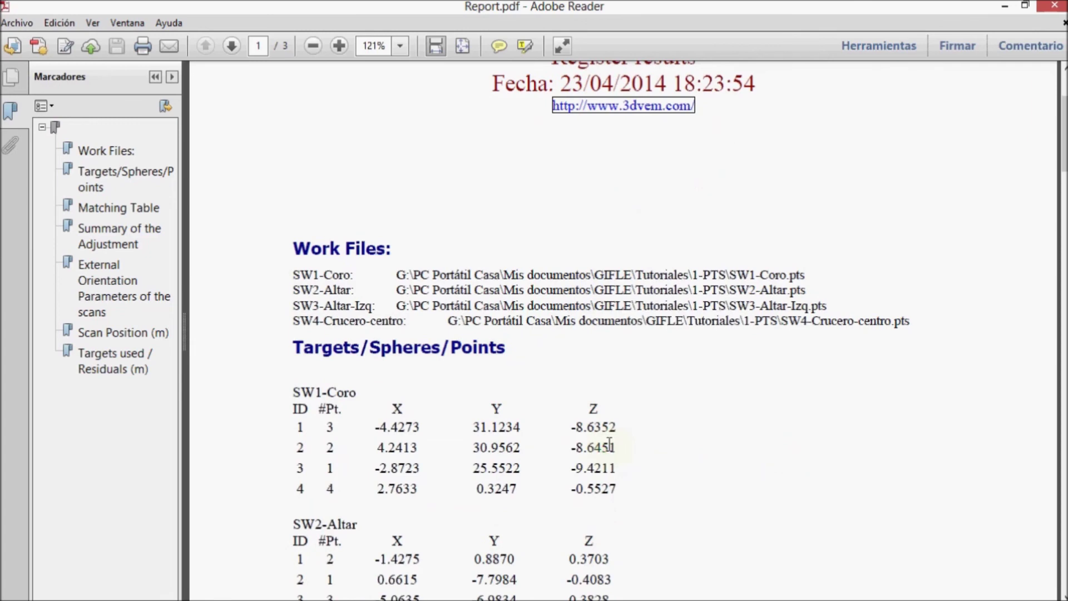
scroll(609, 445, down, 1)
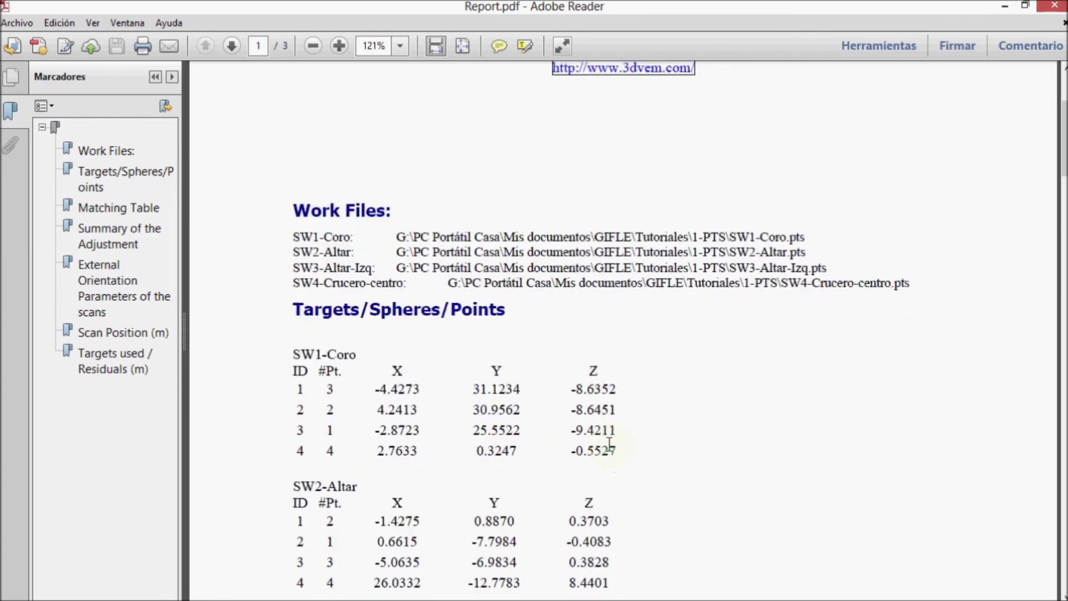
scroll(611, 445, down, 3)
scroll(610, 445, down, 1)
scroll(610, 445, down, 1)
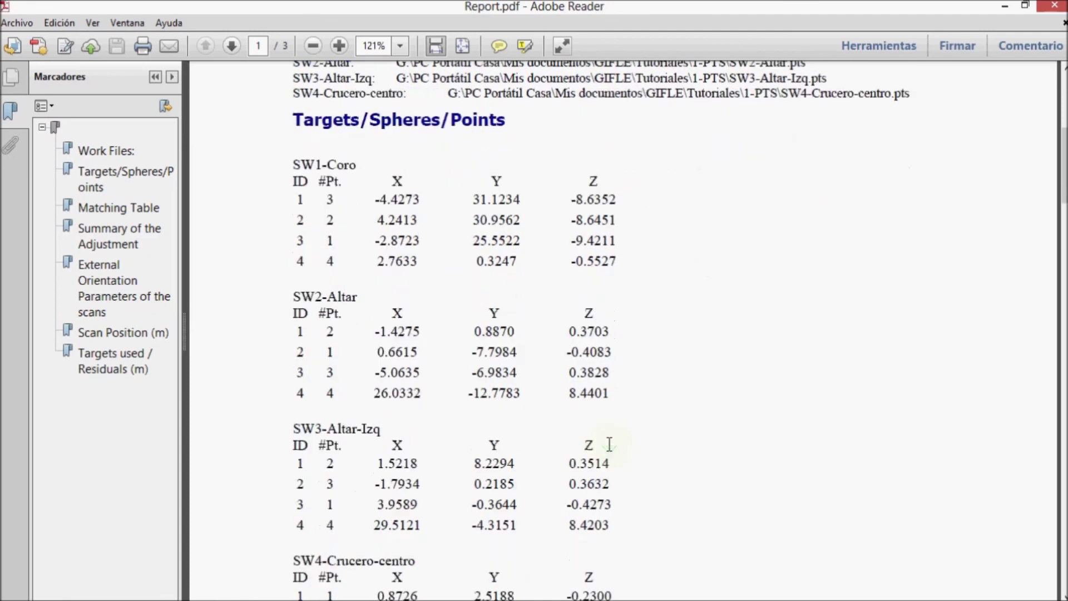
scroll(609, 442, down, 1)
scroll(609, 443, down, 1)
scroll(610, 443, down, 1)
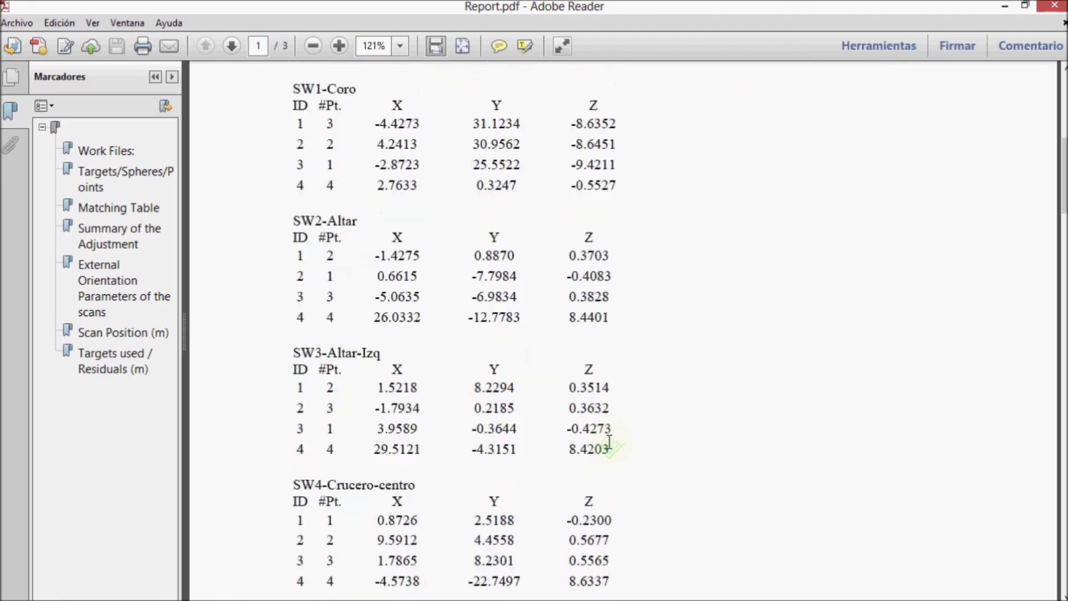
scroll(610, 442, down, 1)
scroll(610, 442, down, 2)
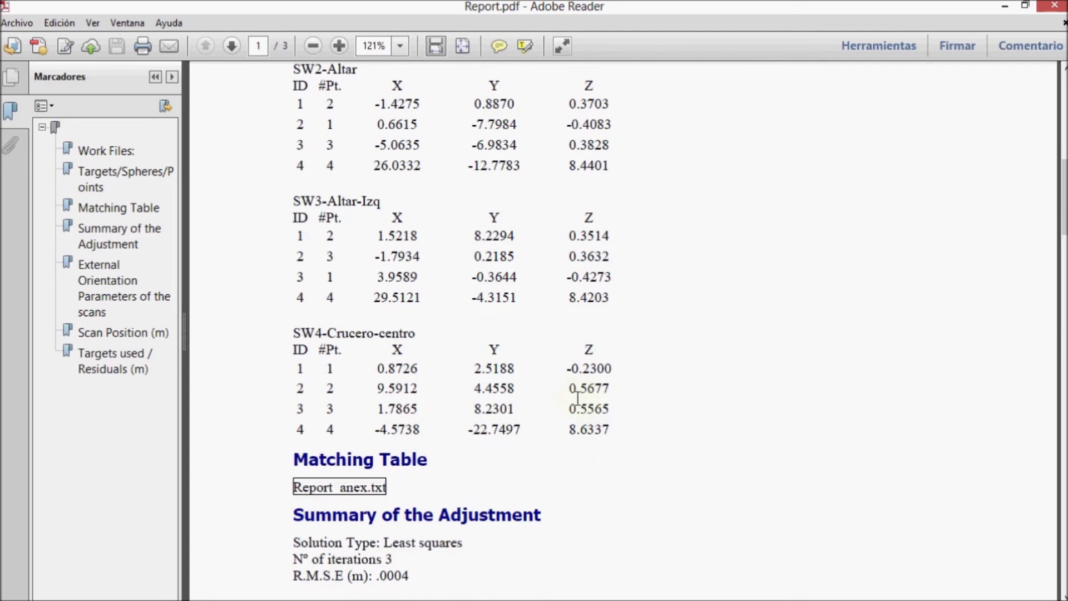
scroll(577, 399, down, 1)
scroll(576, 401, down, 1)
scroll(577, 403, down, 2)
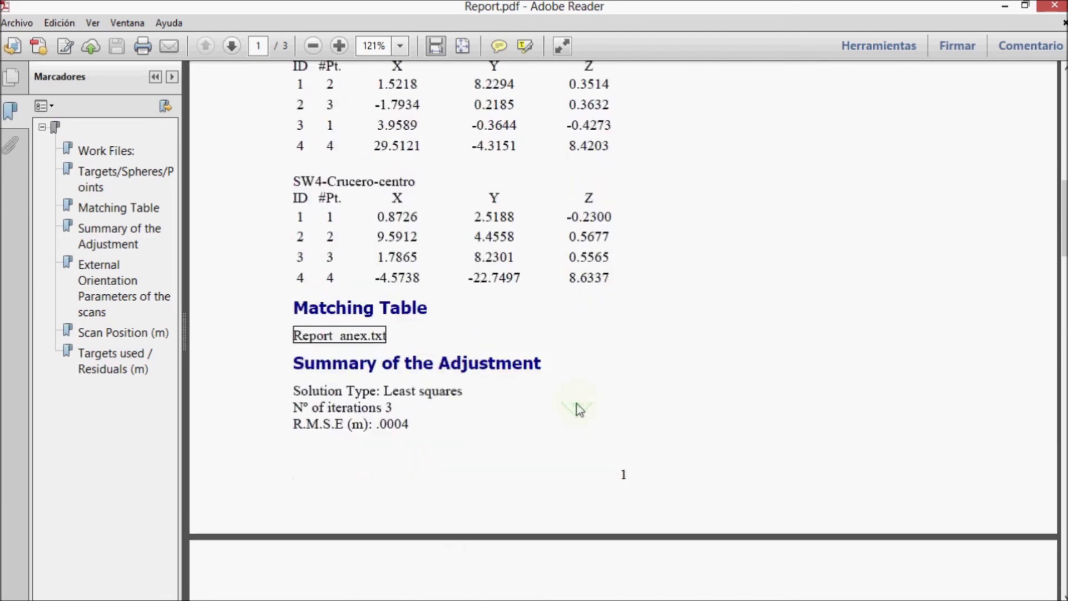
scroll(577, 406, down, 1)
scroll(579, 409, down, 1)
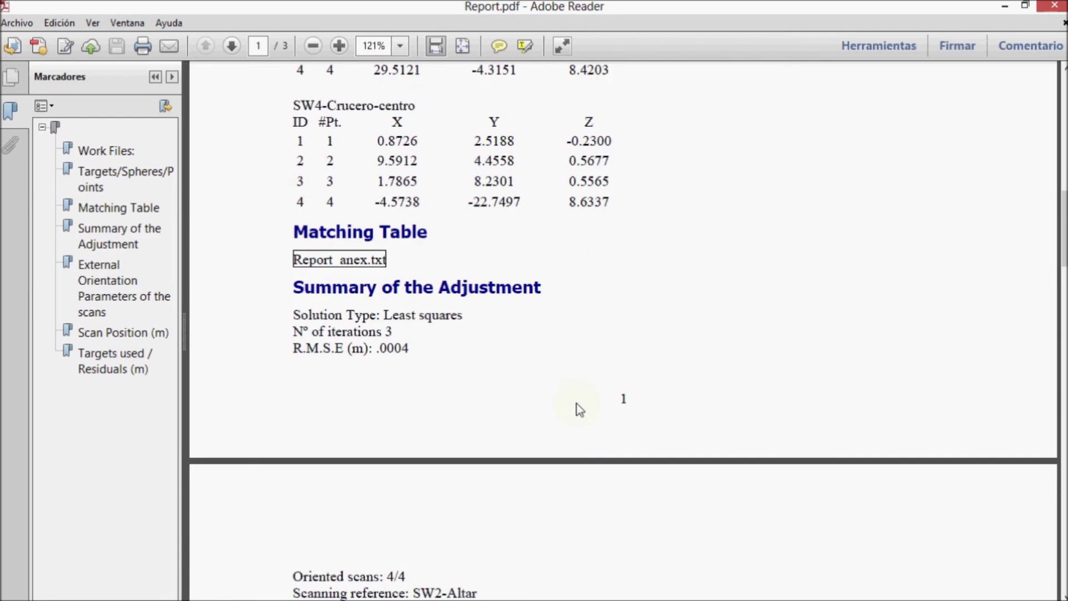
scroll(578, 409, down, 2)
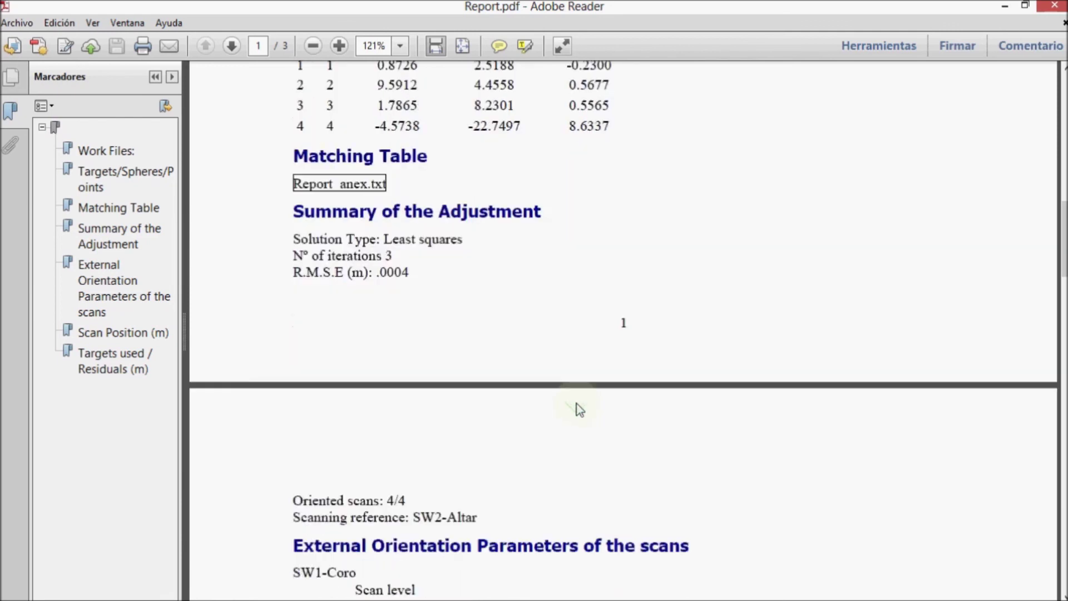
scroll(577, 407, down, 3)
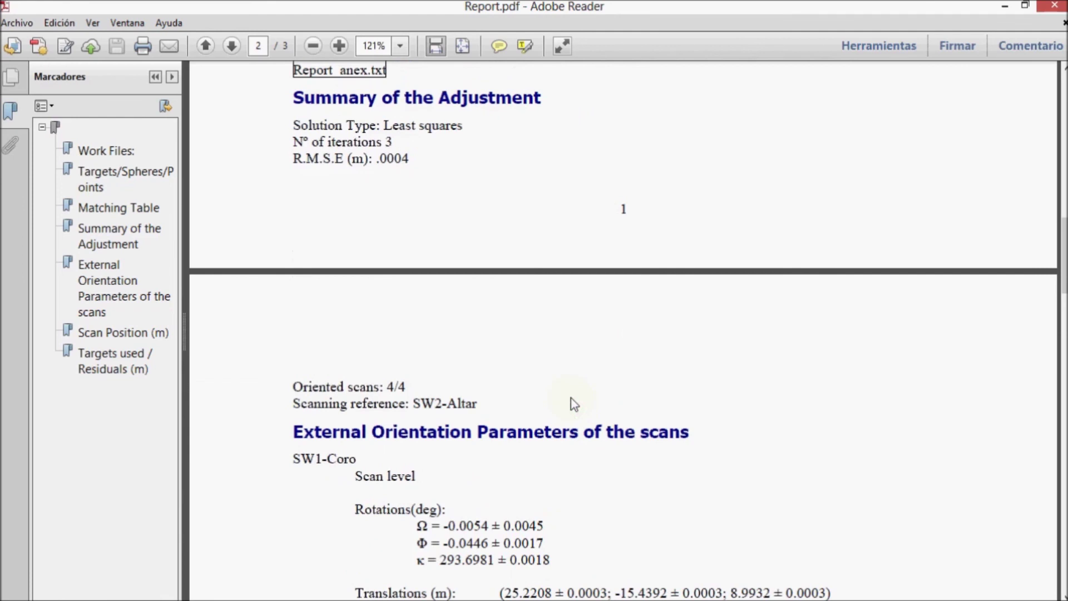
scroll(573, 405, down, 2)
scroll(573, 404, down, 2)
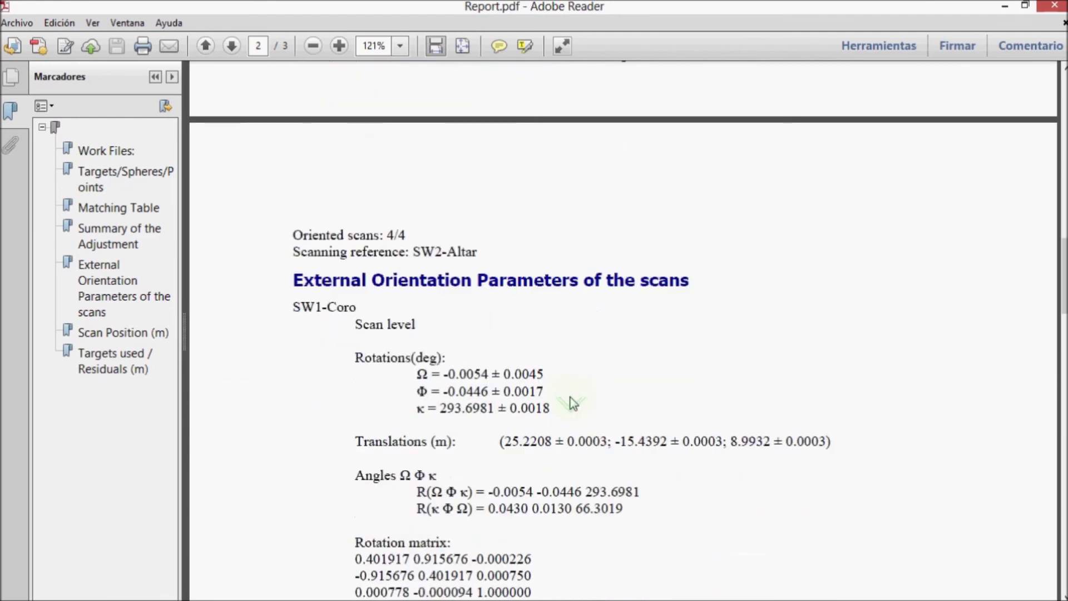
scroll(572, 405, down, 2)
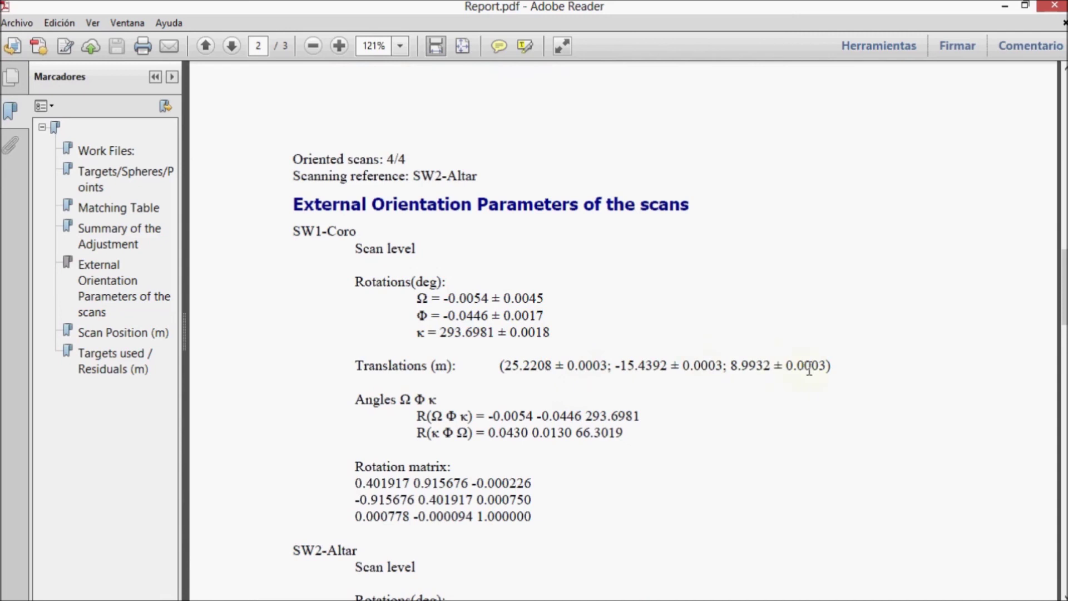
scroll(808, 368, down, 1)
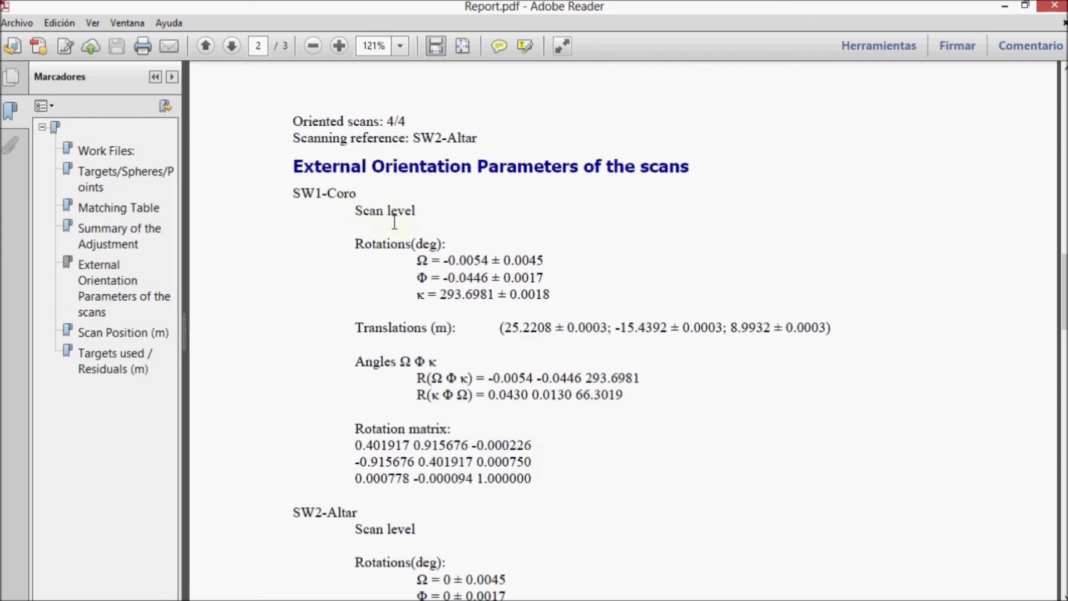
scroll(494, 487, down, 3)
scroll(494, 487, down, 1)
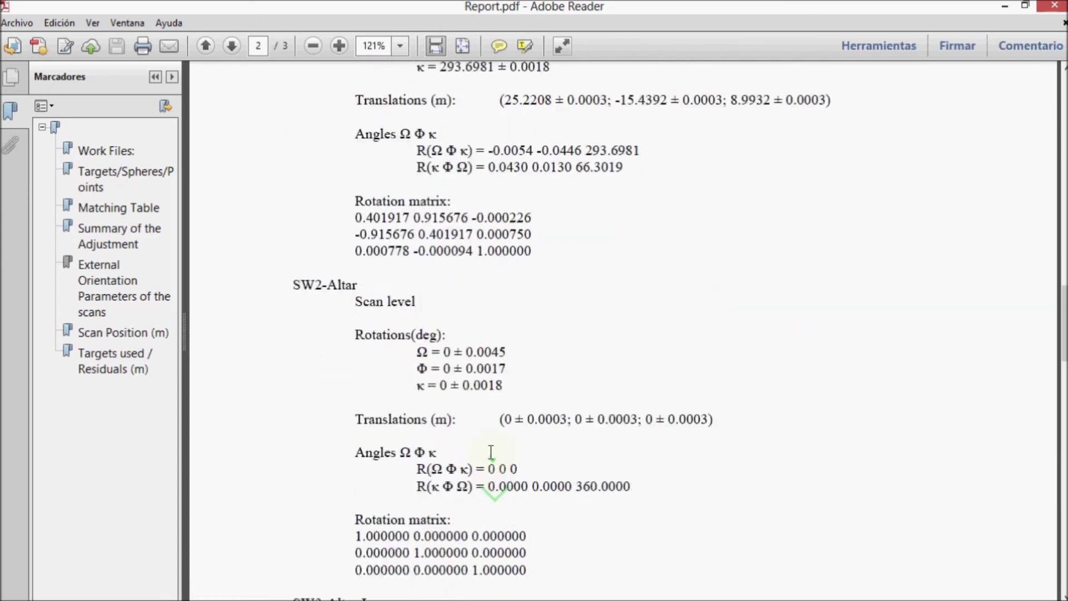
scroll(497, 448, down, 2)
scroll(493, 460, down, 3)
scroll(495, 427, down, 3)
scroll(494, 421, down, 8)
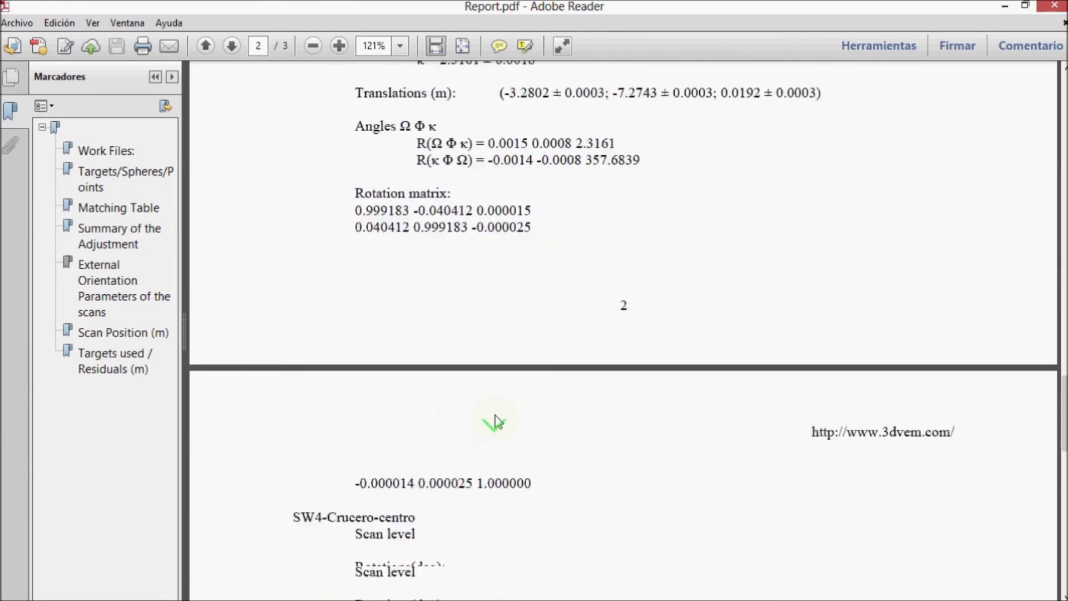
scroll(493, 425, down, 4)
scroll(494, 406, down, 1)
scroll(494, 414, down, 5)
scroll(494, 413, down, 1)
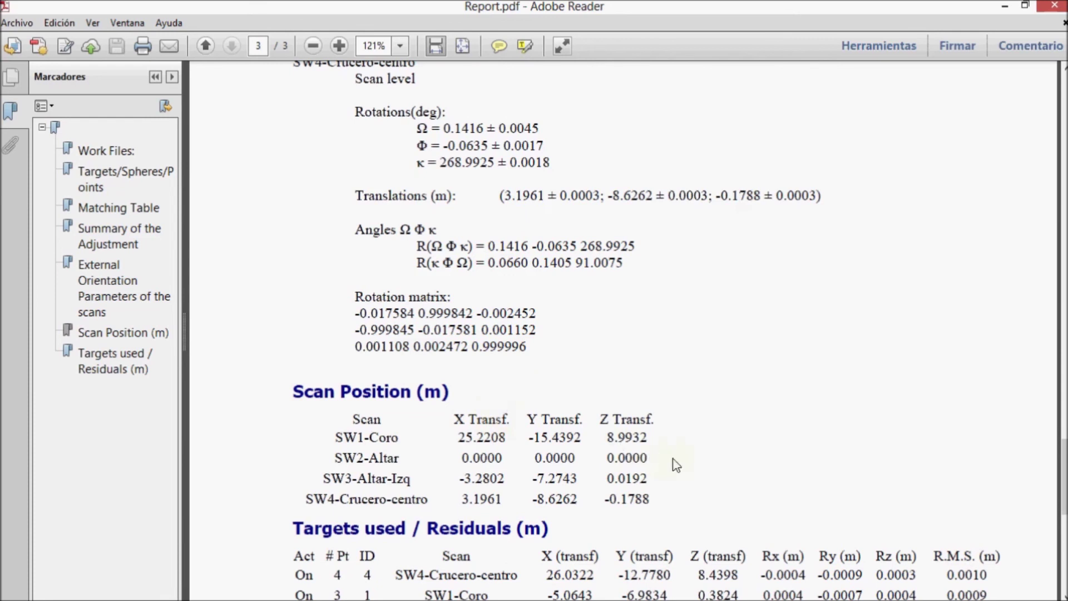
scroll(675, 465, down, 2)
scroll(675, 465, down, 4)
scroll(670, 457, down, 2)
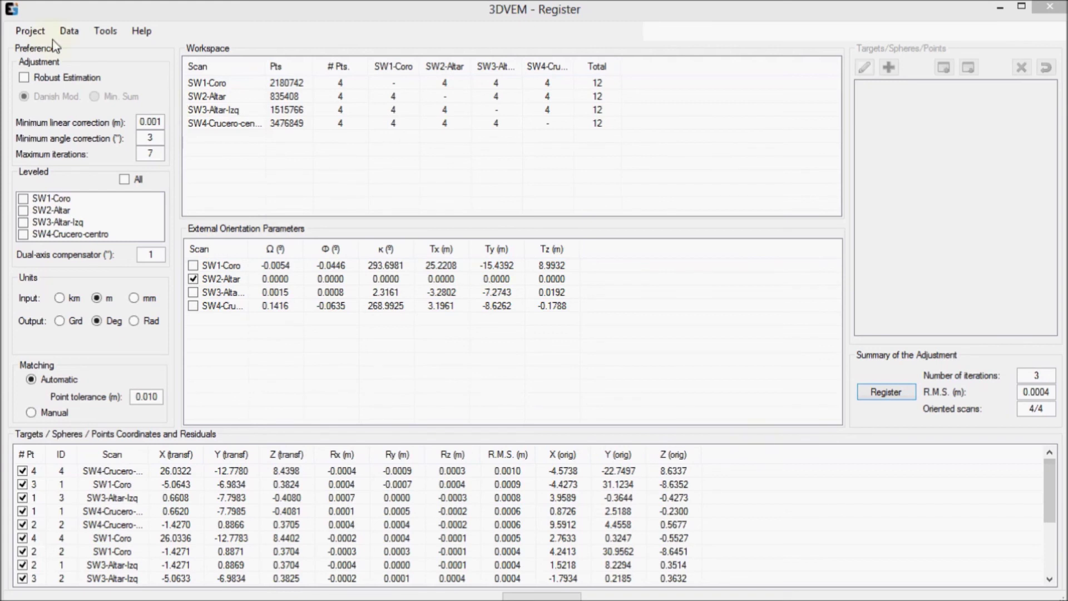
Start Generate 3D from the Project menu.
click(29, 34)
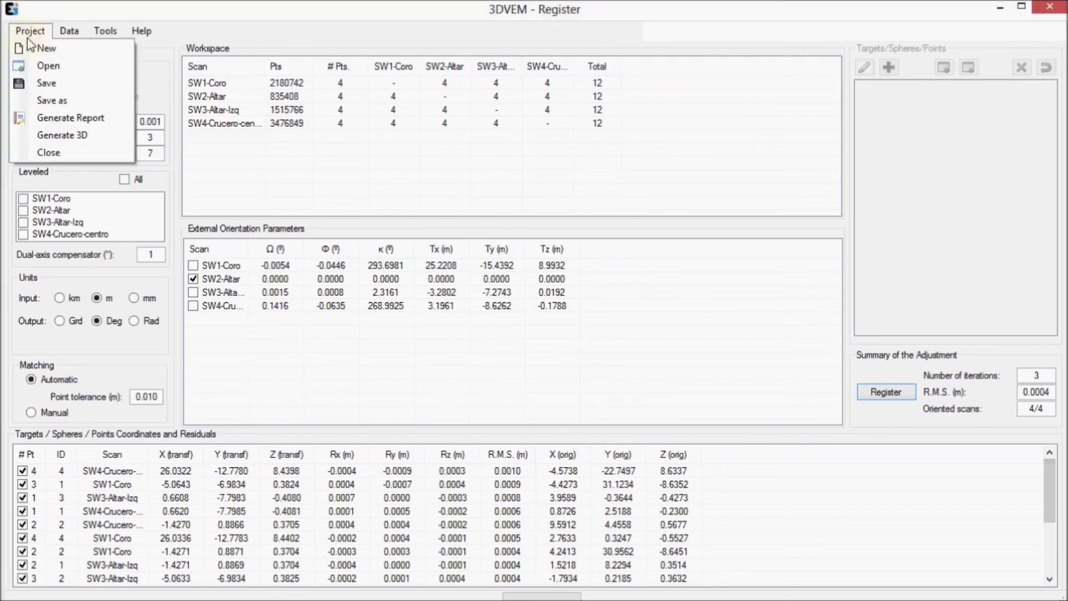
click(73, 142)
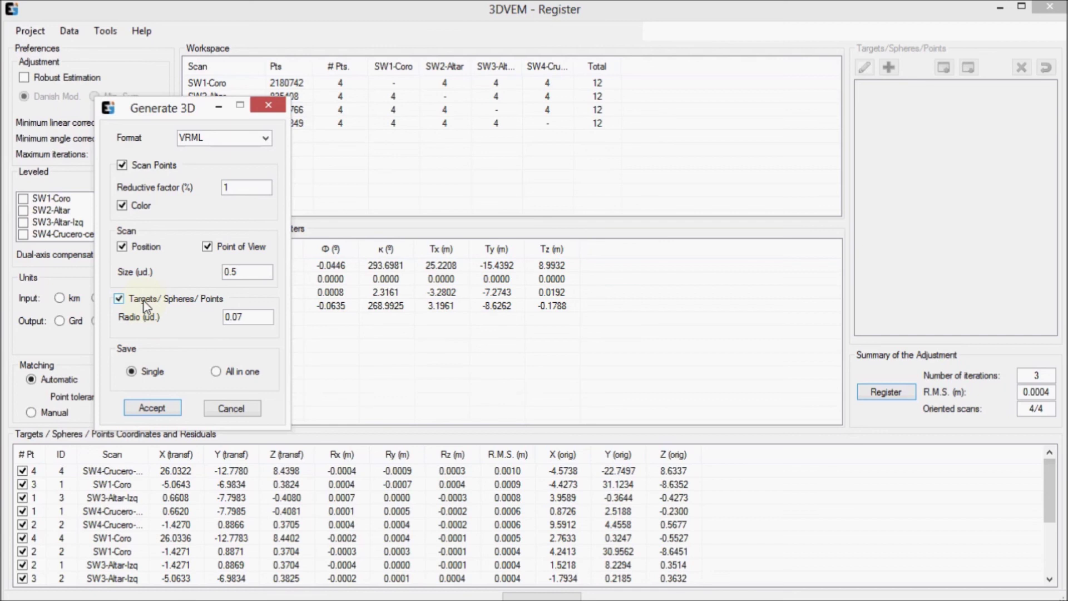
Set reductive factor 10, keep VRML format after trying DXF, choose Save Single, and accept.
click(241, 188)
text(0)
click(265, 138)
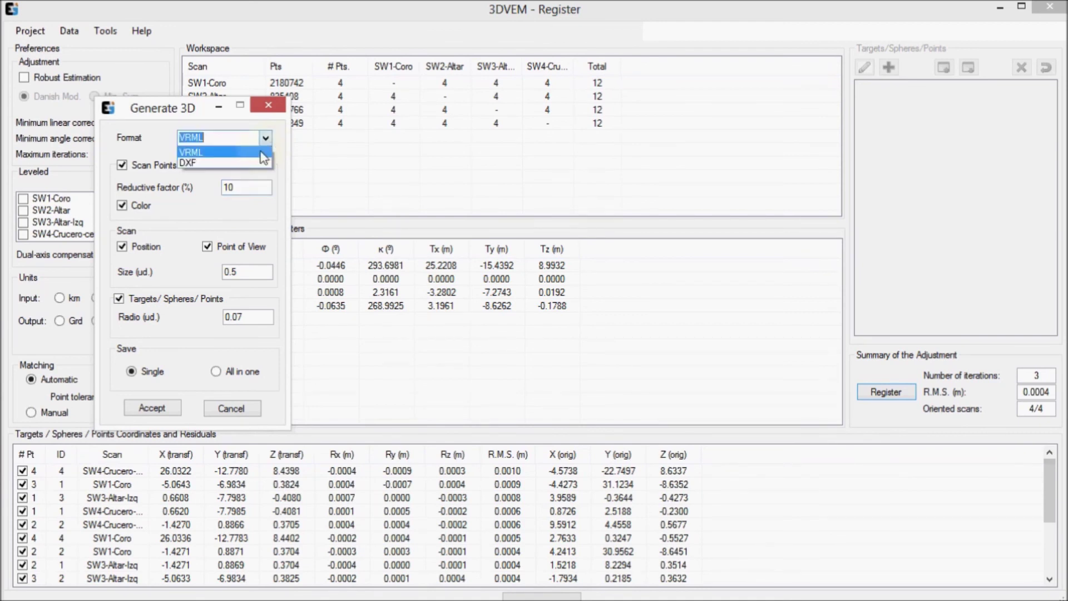
click(259, 160)
click(266, 139)
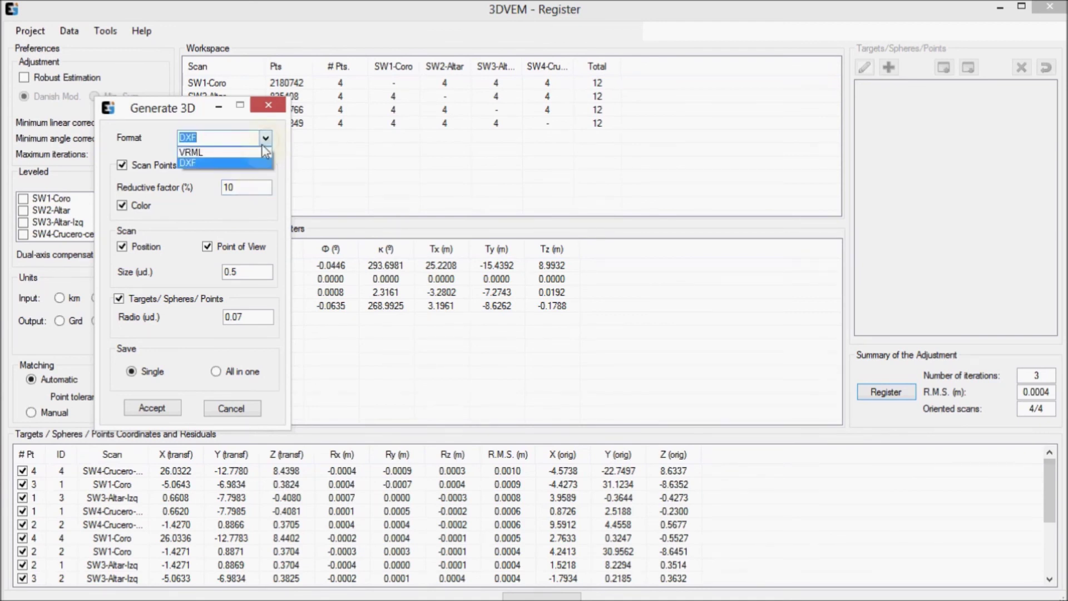
click(255, 149)
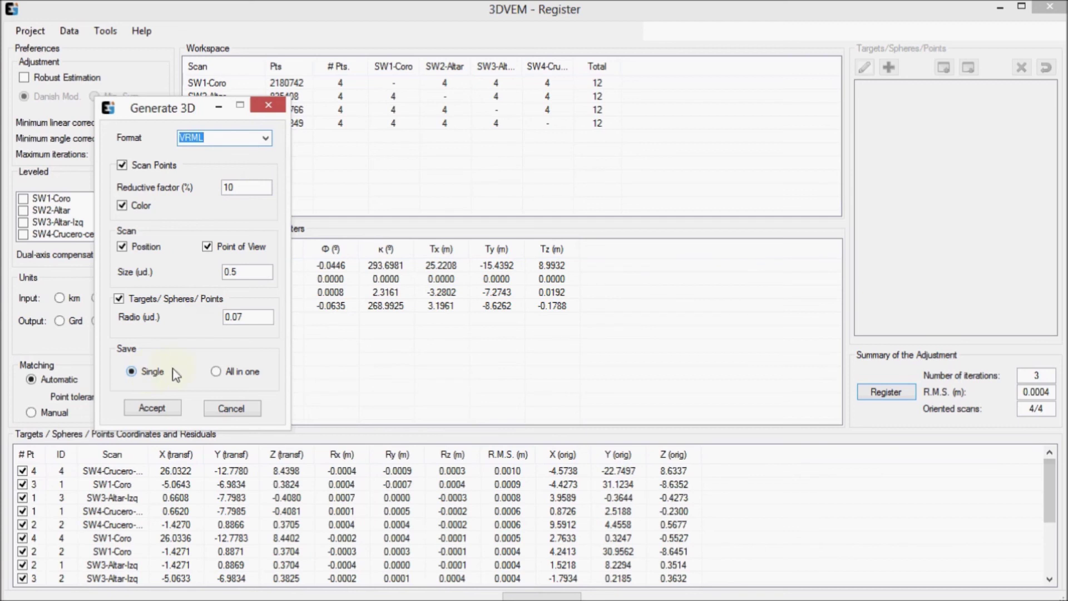
click(236, 376)
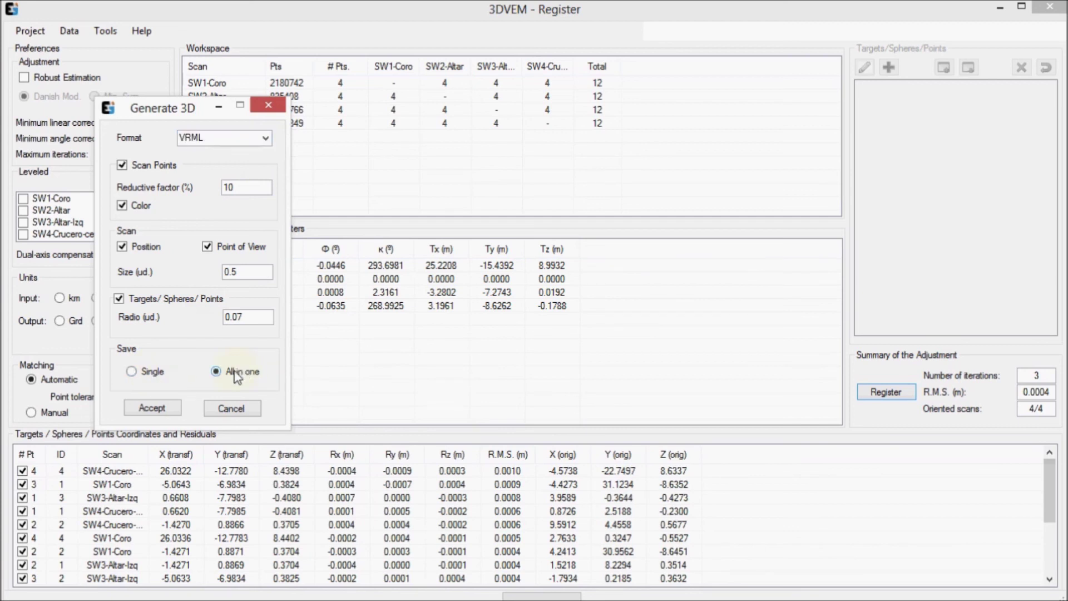
click(131, 371)
click(153, 410)
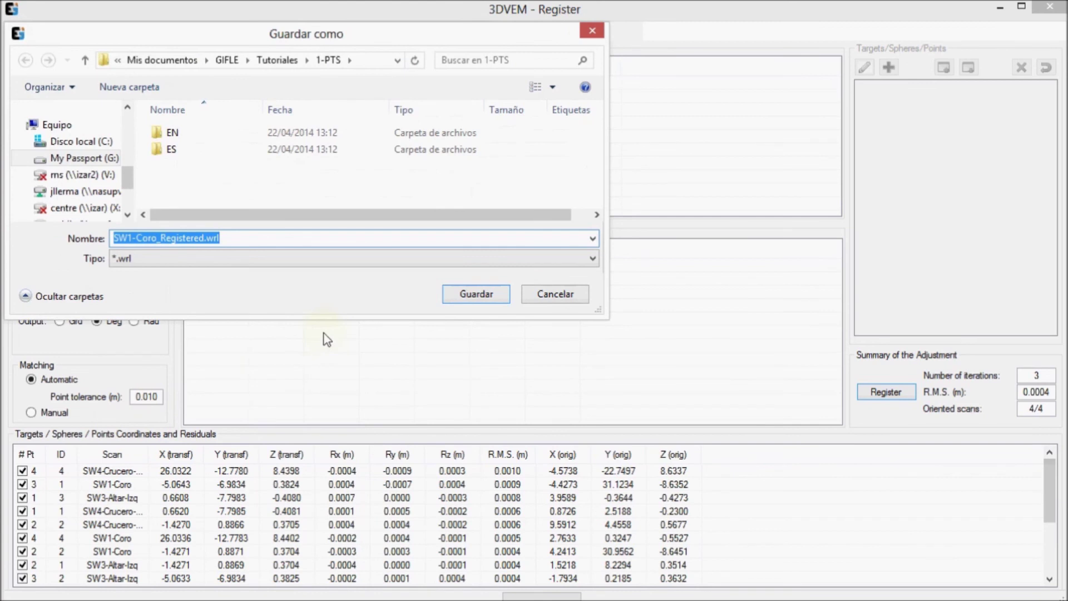
Save the SW1-Coro VRML preview and confirm saving all four scans in the same folder.
click(481, 299)
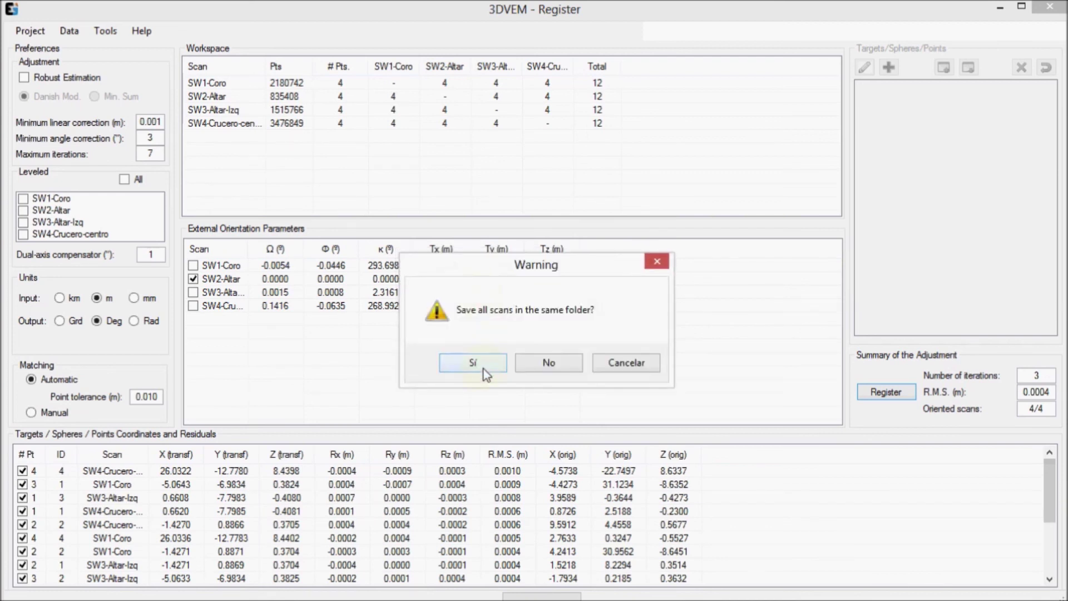
click(483, 369)
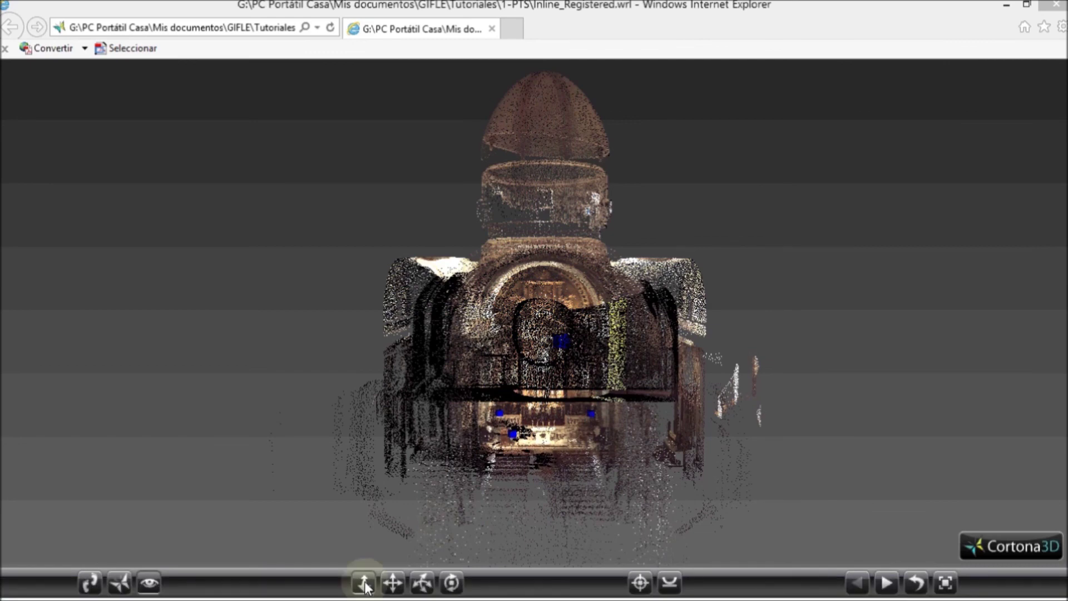
Navigate into the church point cloud in Cortona3D, then switch to Slide mode.
click(365, 587)
drag(438, 518, 501, 485)
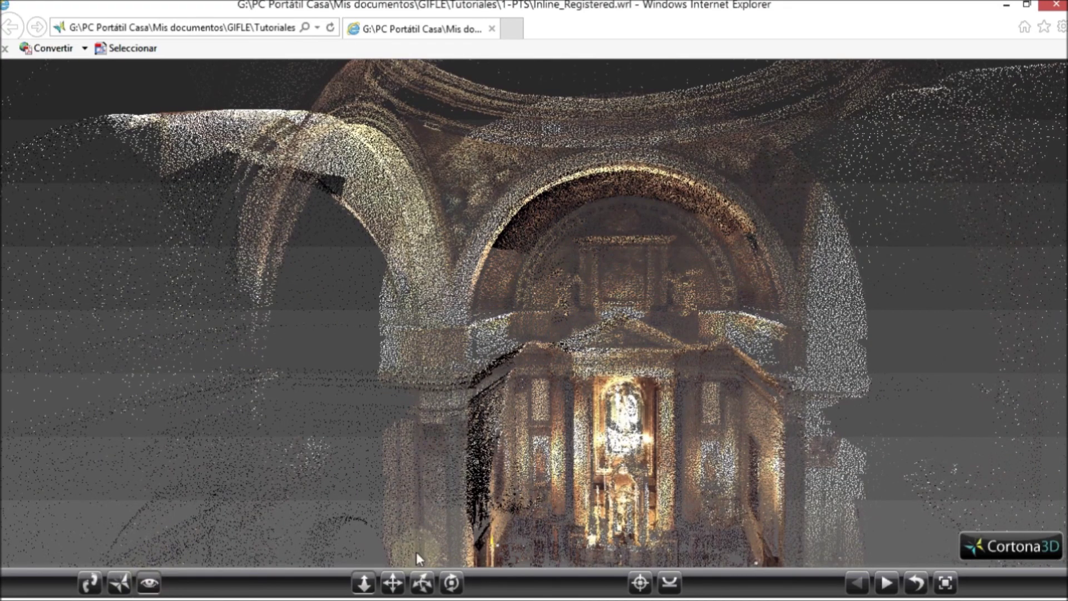
click(421, 583)
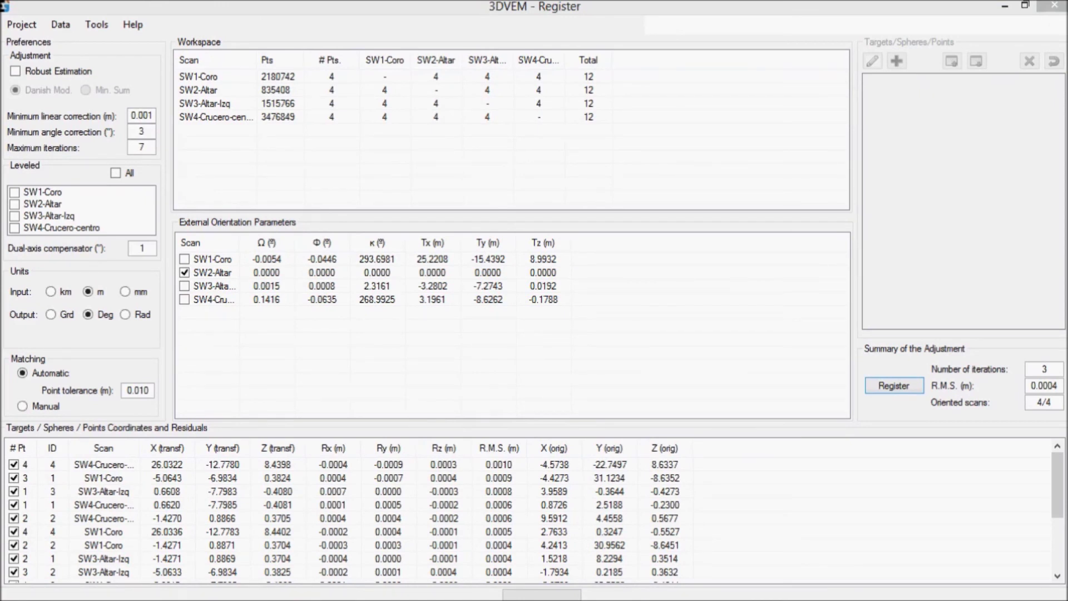
Choose Data > Export Files > Single to export each registered scan to its own file.
click(70, 30)
mouse_move(95, 60)
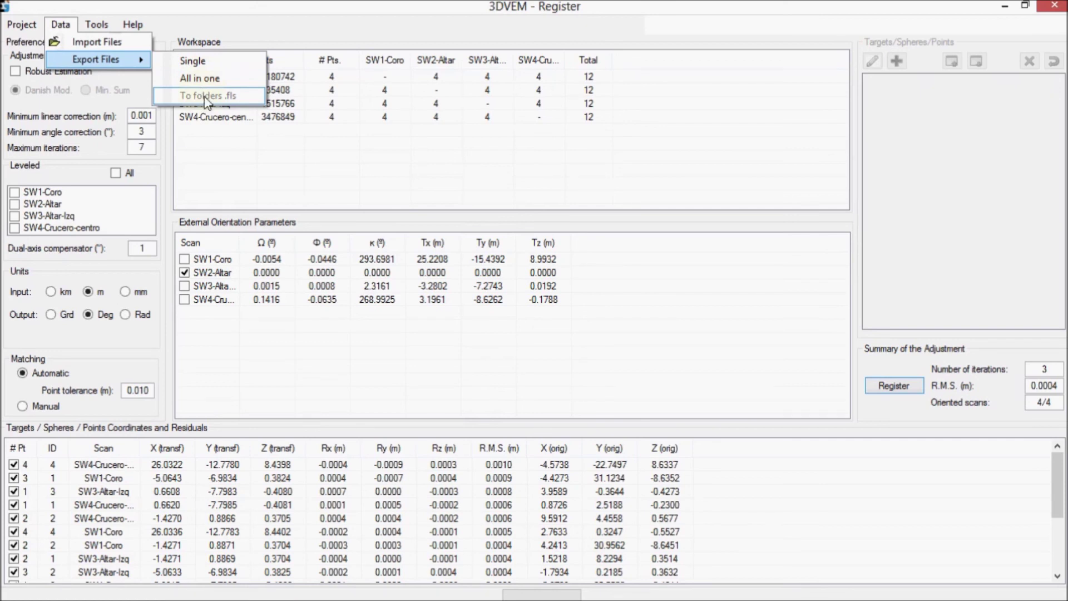
click(204, 62)
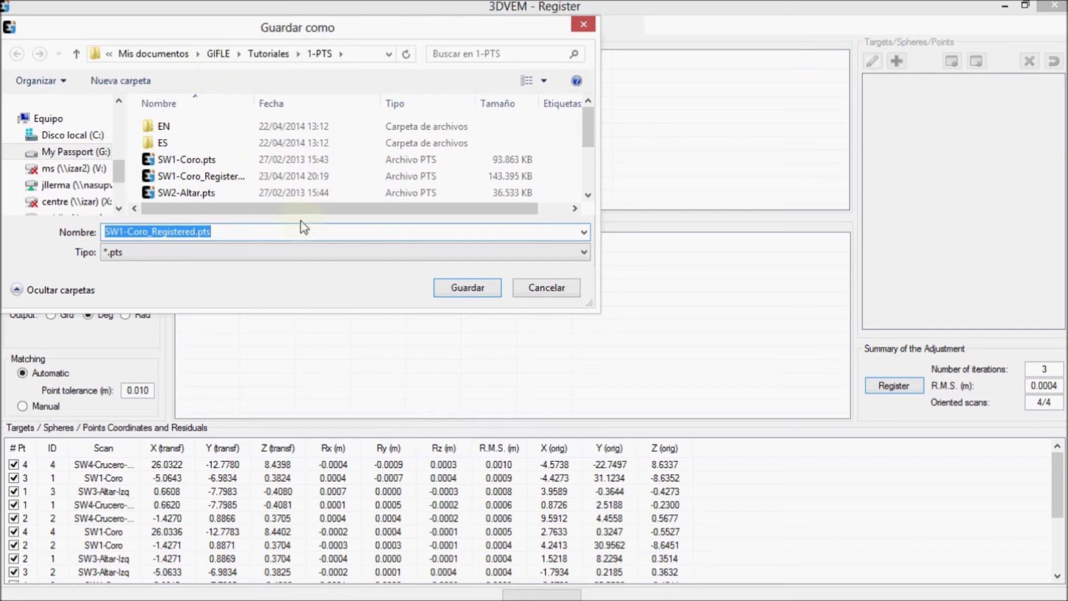
Save SW1-Coro_Registered.pts as PTS, overwrite the old file, and export all scans to the same folder.
click(360, 253)
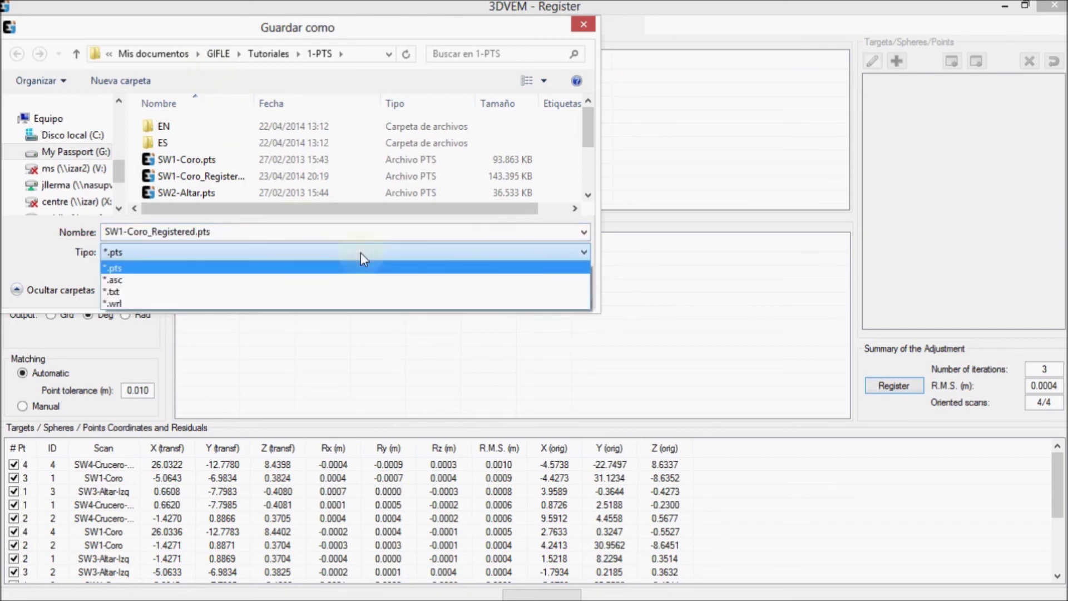
click(360, 253)
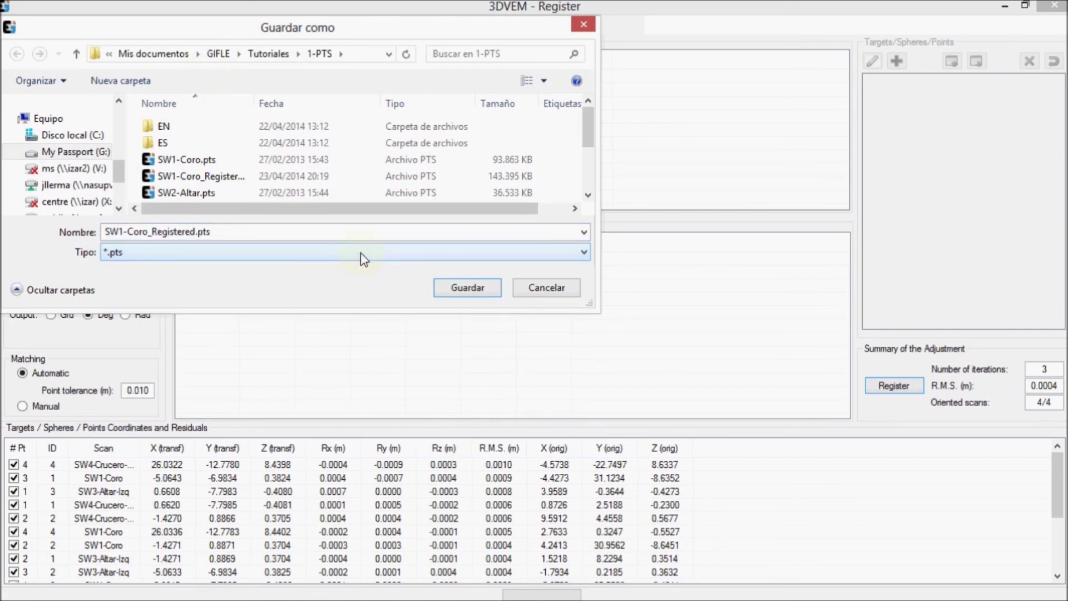
click(454, 293)
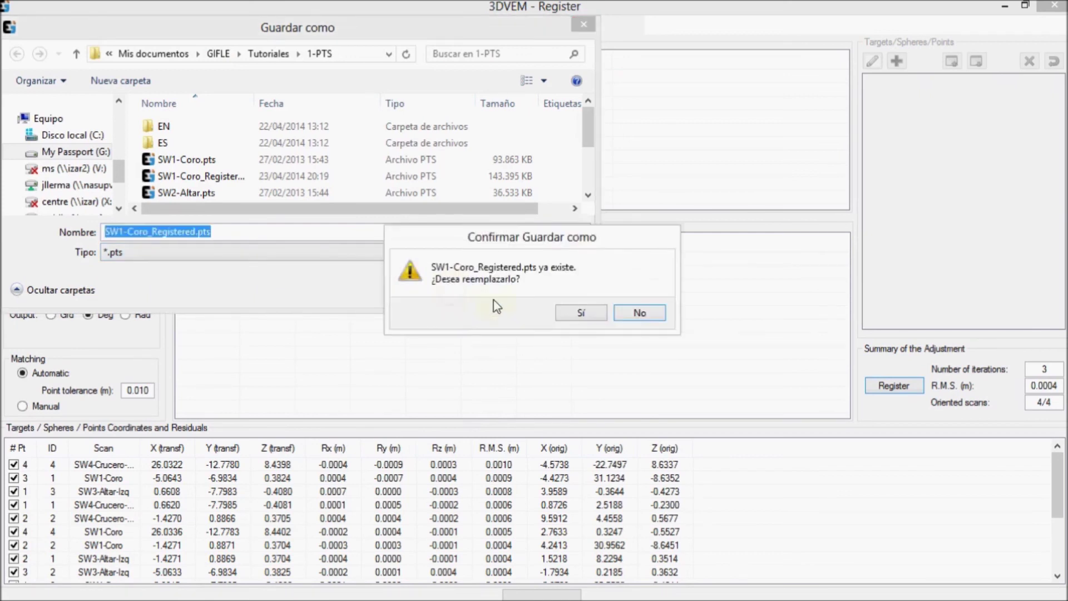
click(576, 315)
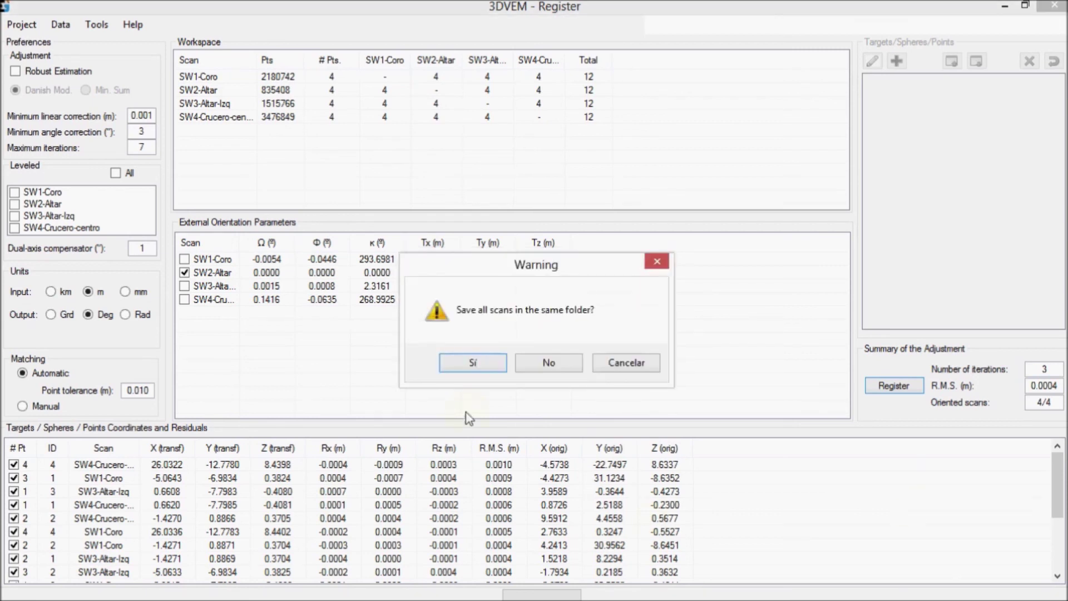
click(466, 362)
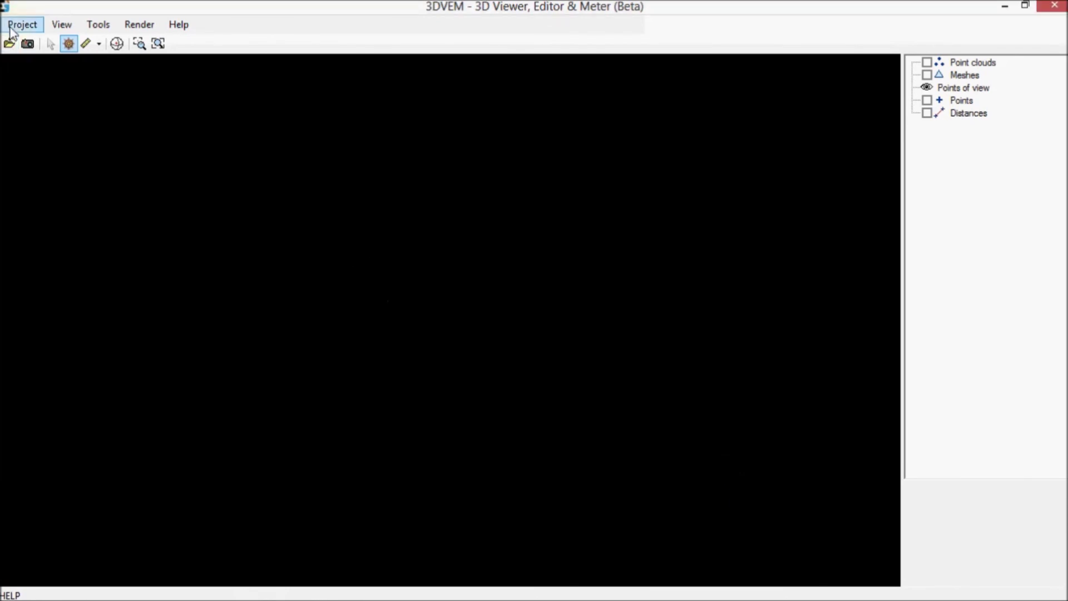
Start Project > Import file and select SW1-Coro_Registered.pts in the list.
click(22, 24)
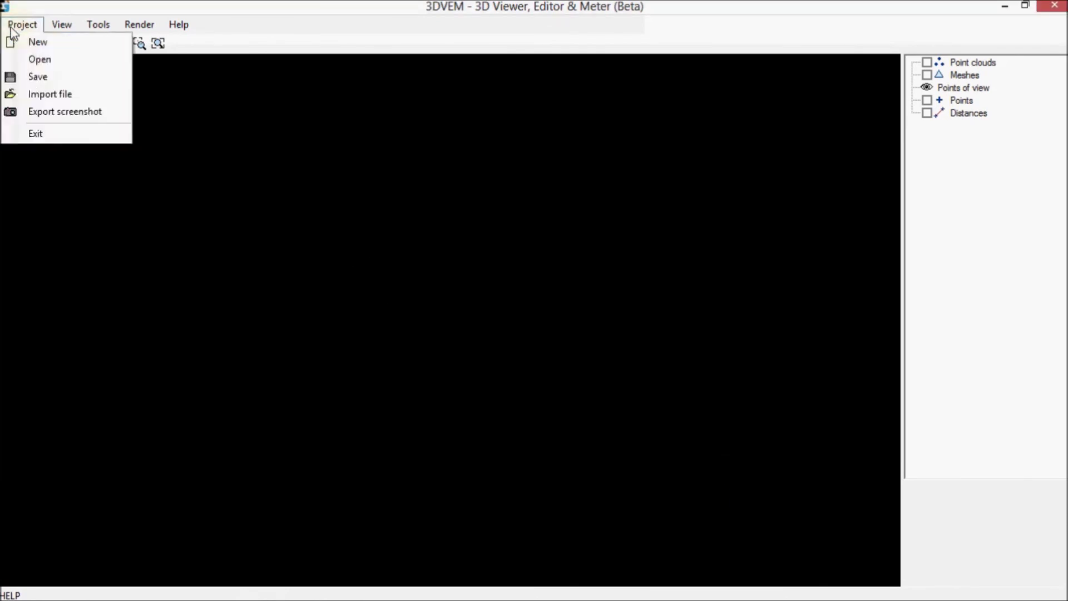
click(39, 97)
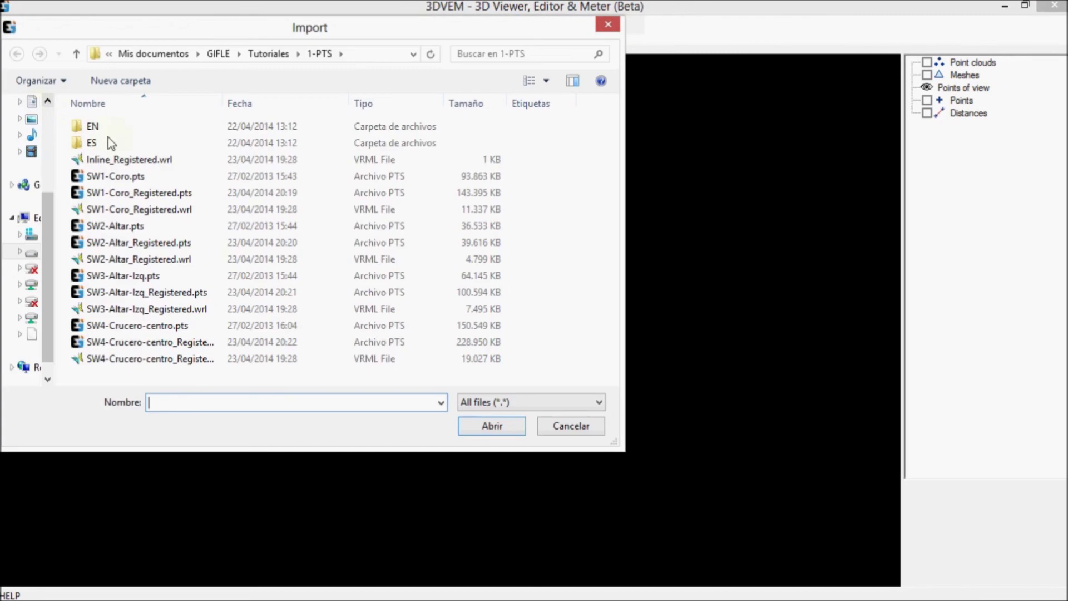
click(158, 164)
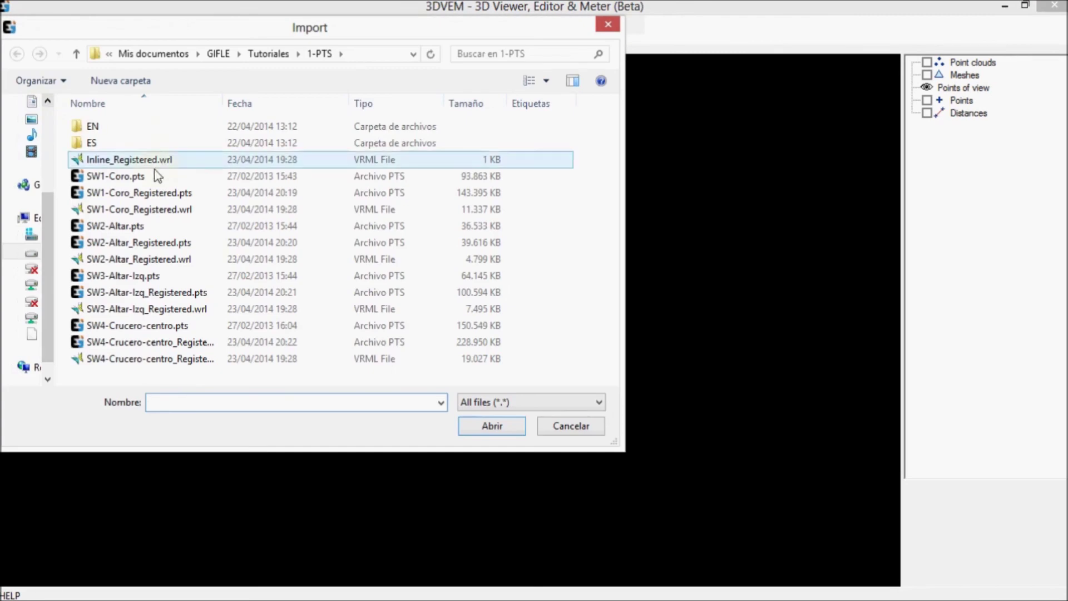
click(139, 194)
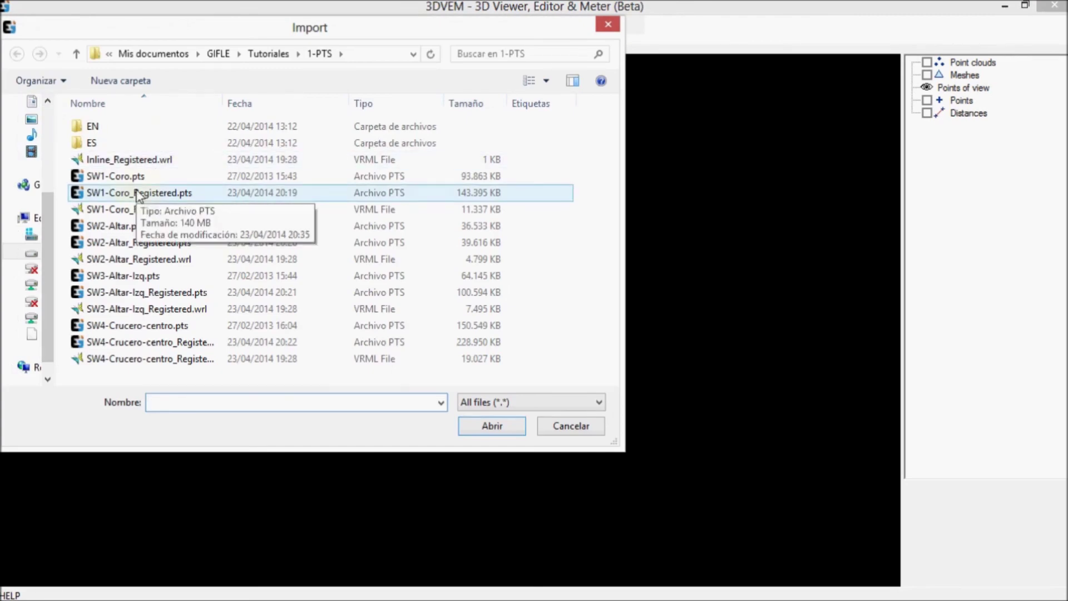
click(134, 192)
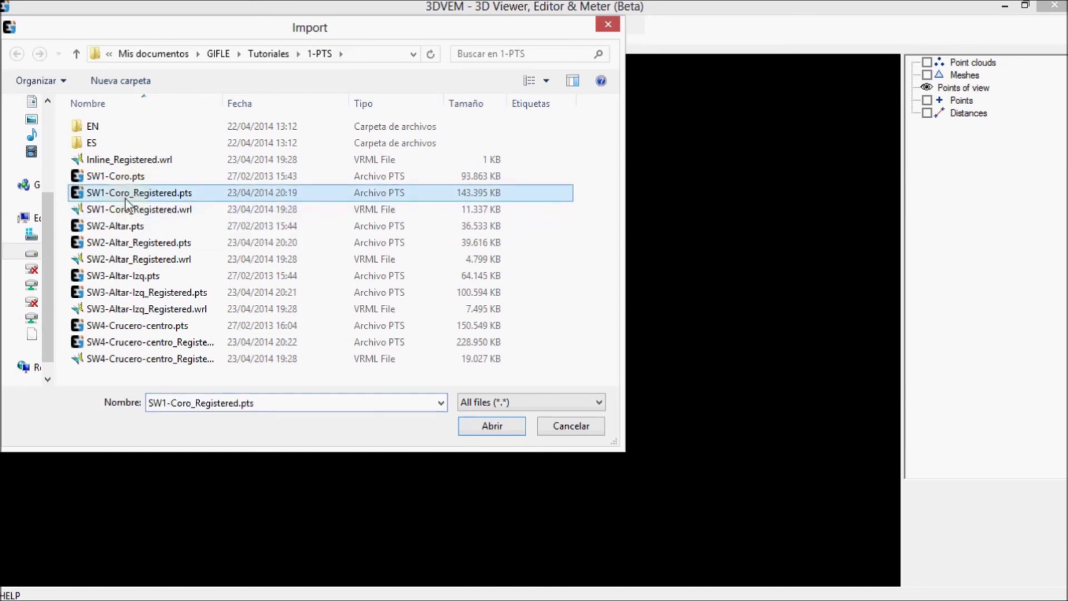
Add SW2-Altar, SW3-Altar-Izq and SW4-Crucero-centro registered PTS files and import all four.
ctrl+click(125, 242)
ctrl+click(127, 293)
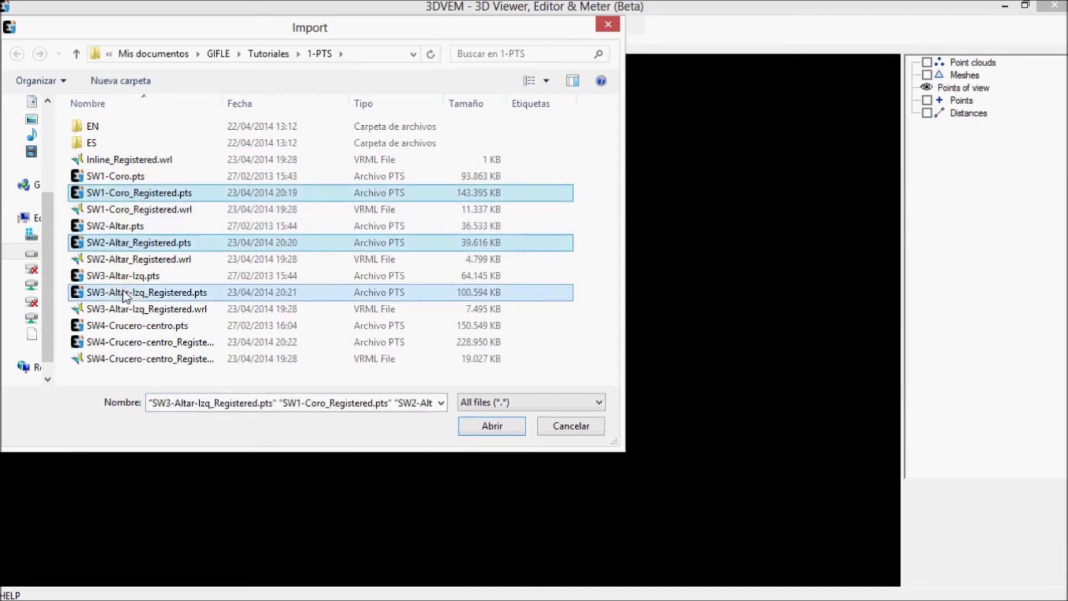
ctrl+click(127, 343)
click(494, 428)
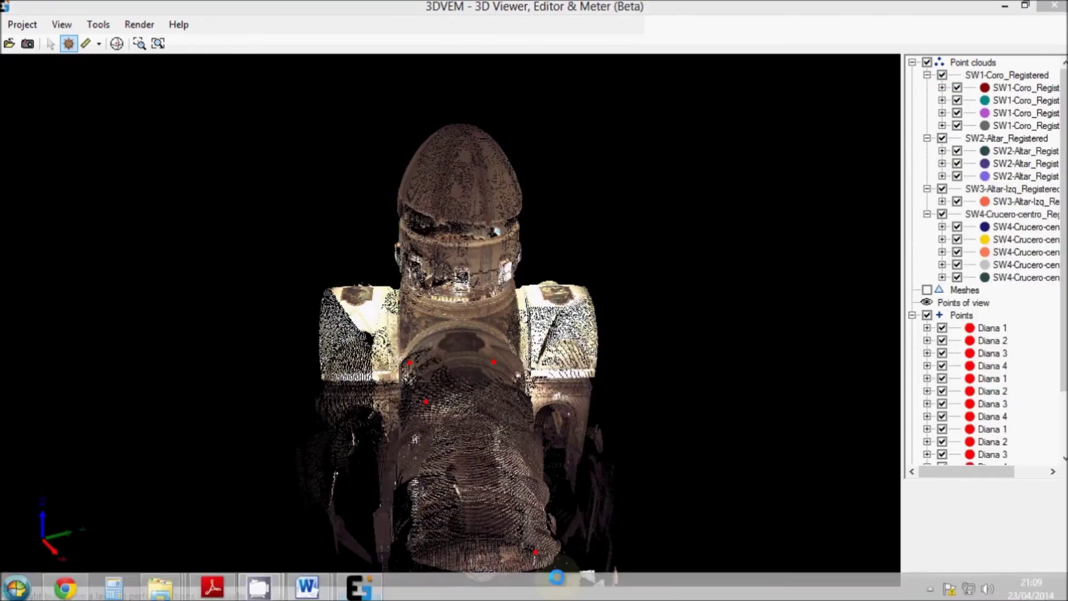
Rotate and zoom the merged church cloud, ending on a close frontal view of the altarpiece.
drag(442, 438, 435, 441)
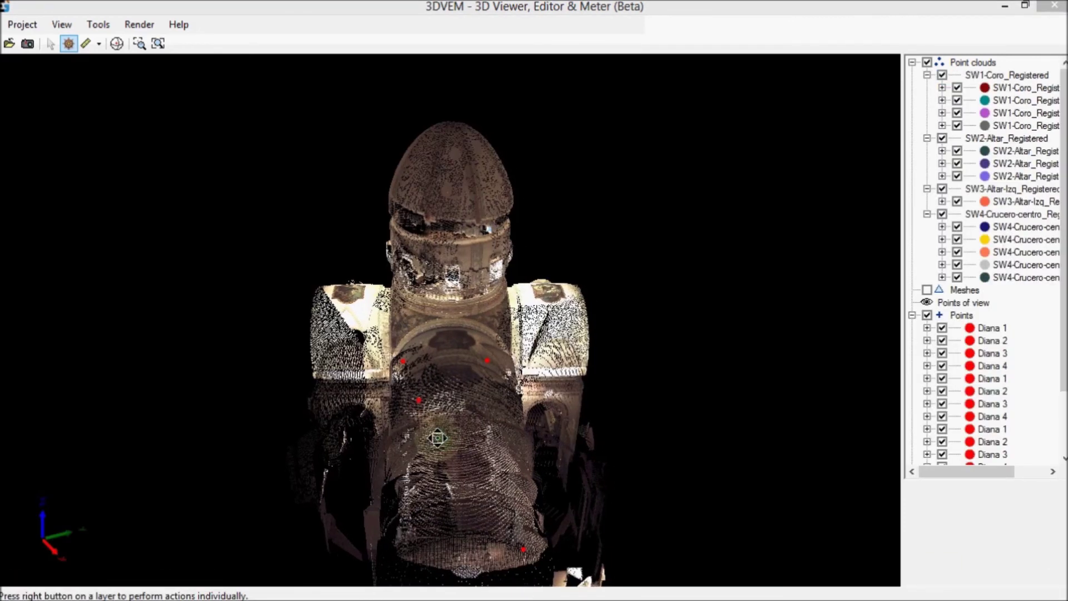
scroll(435, 432, up, 2)
scroll(435, 433, up, 2)
scroll(435, 433, up, 3)
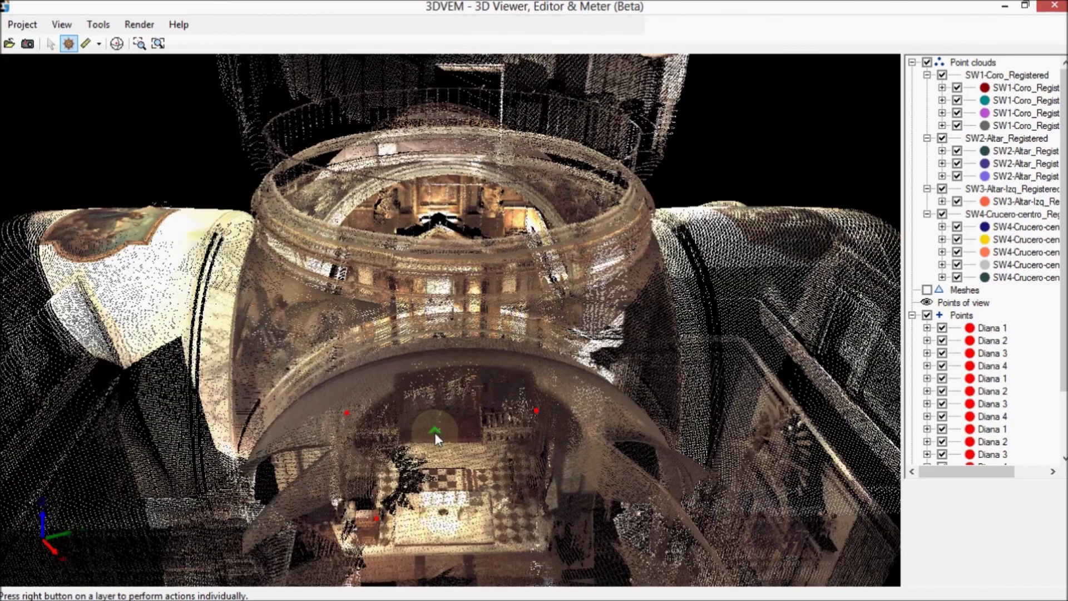
scroll(434, 432, up, 2)
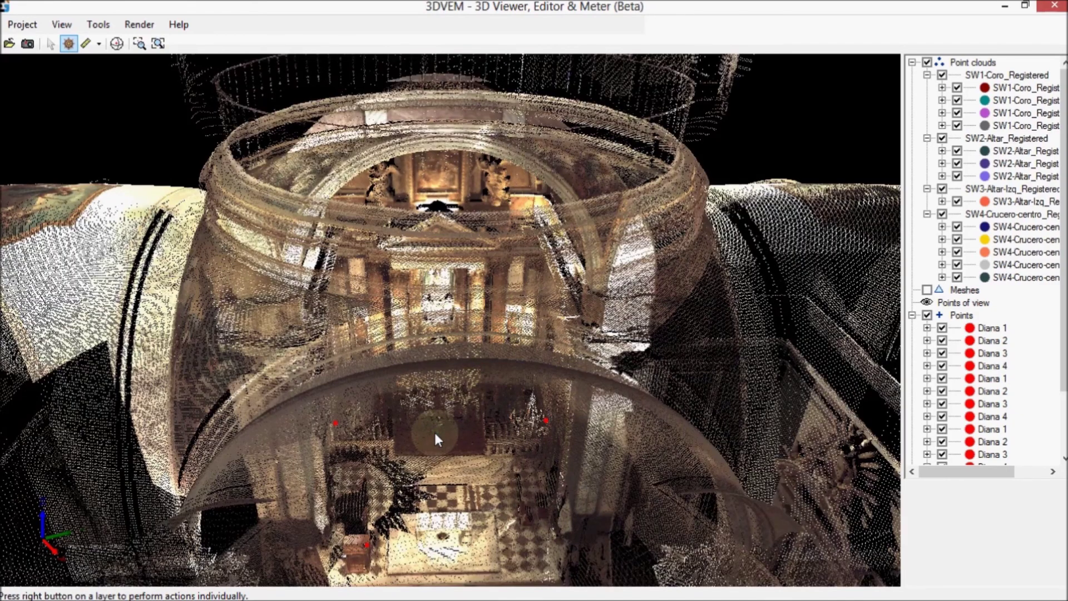
scroll(434, 430, up, 3)
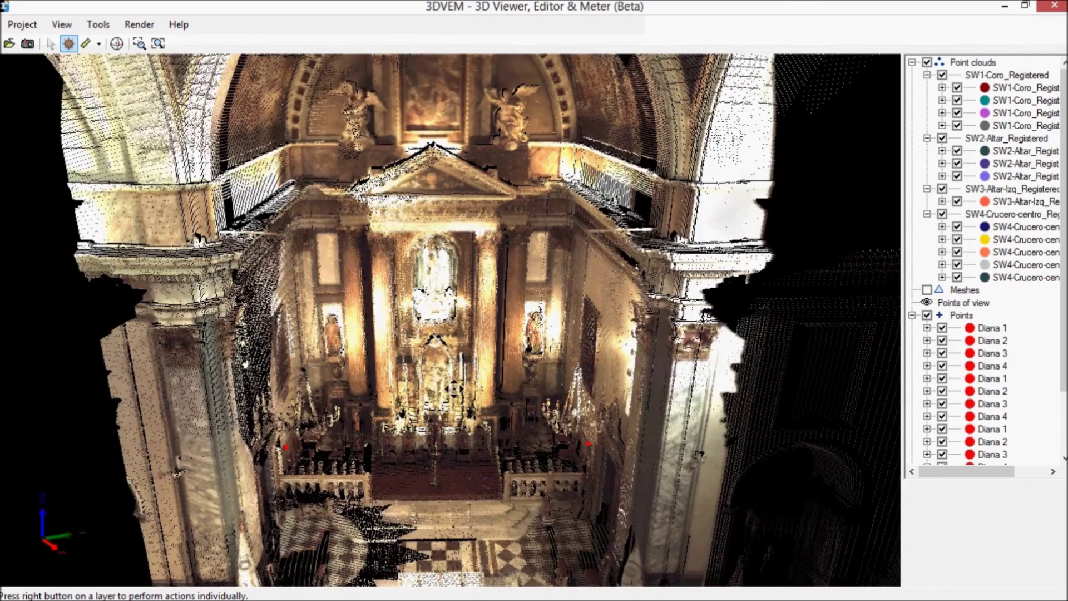
scroll(454, 342, up, 1)
scroll(453, 340, up, 1)
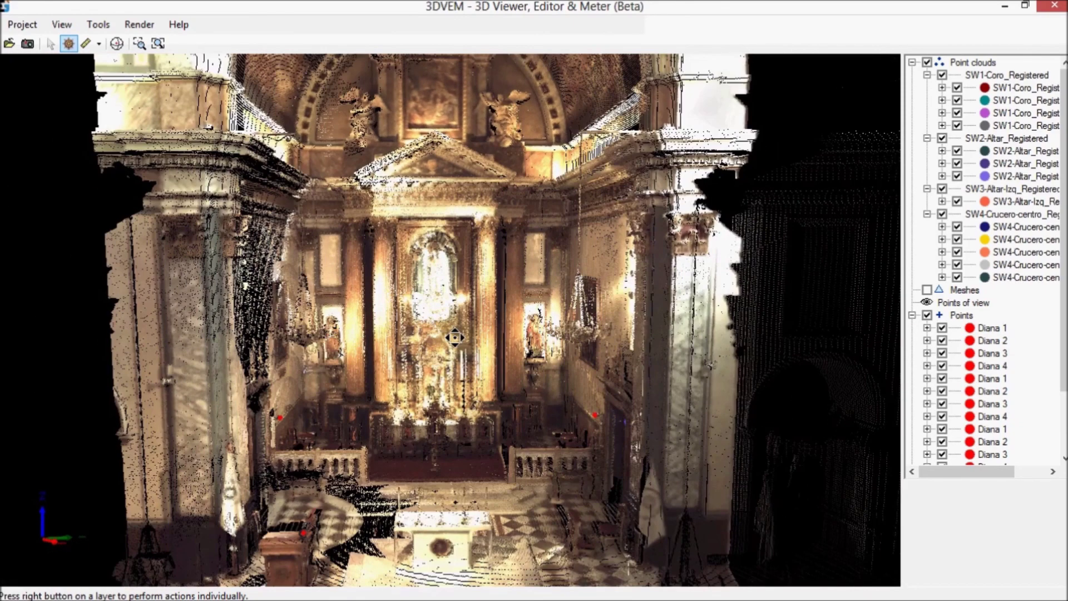
scroll(451, 341, down, 1)
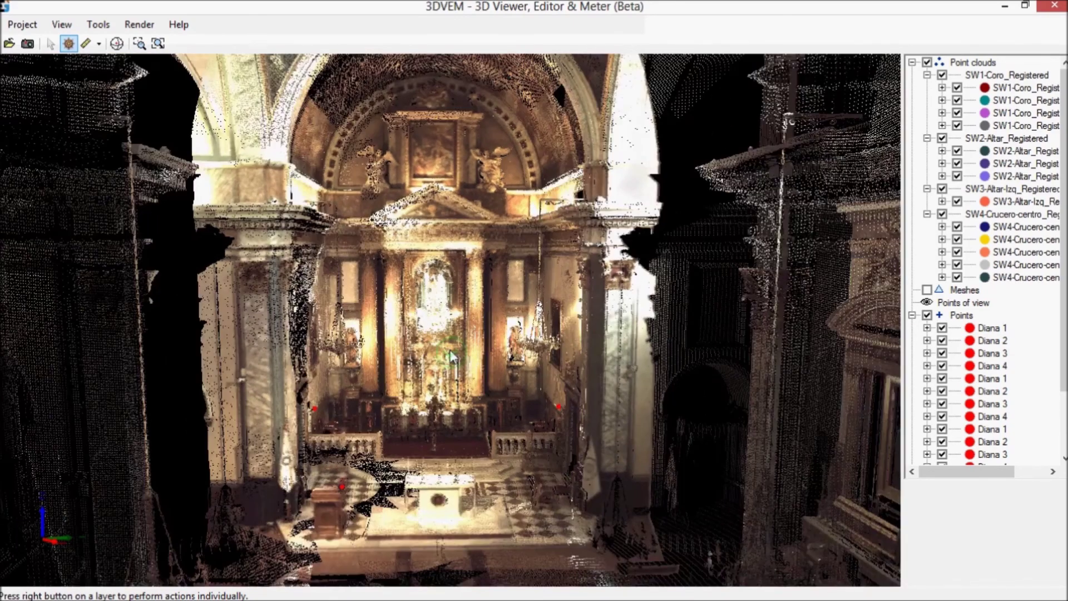
scroll(450, 349, down, 1)
scroll(450, 350, down, 1)
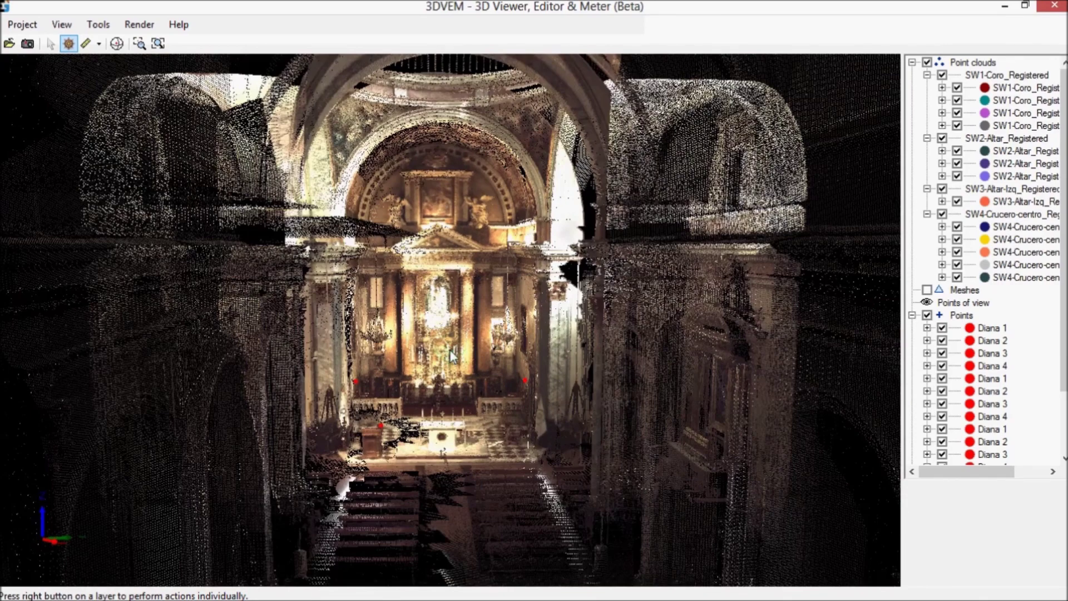
scroll(451, 350, down, 1)
scroll(449, 350, down, 2)
scroll(450, 350, down, 1)
scroll(451, 350, down, 1)
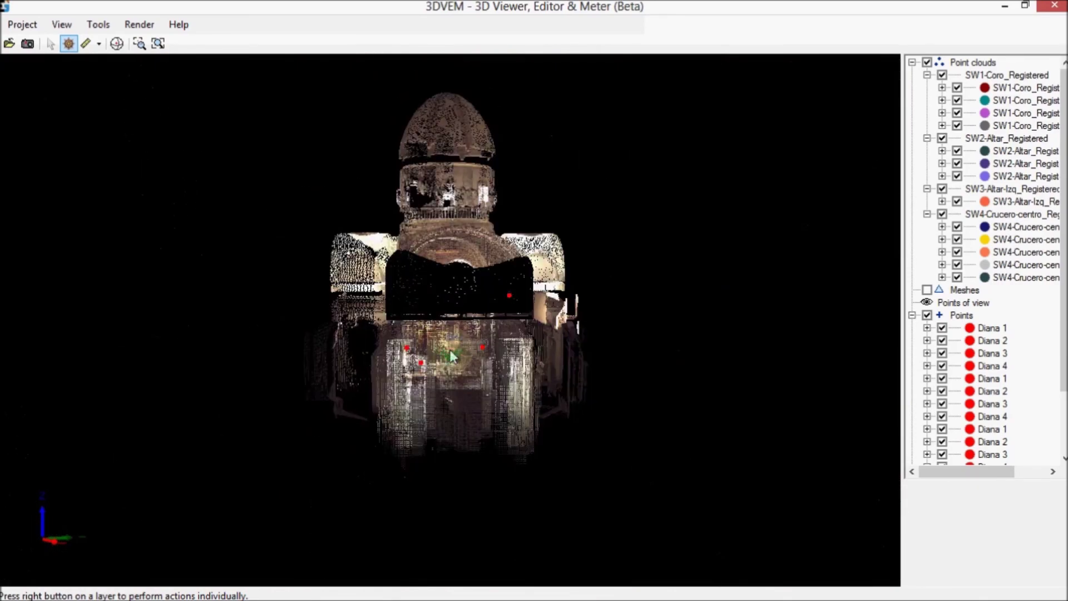
drag(455, 399, 435, 408)
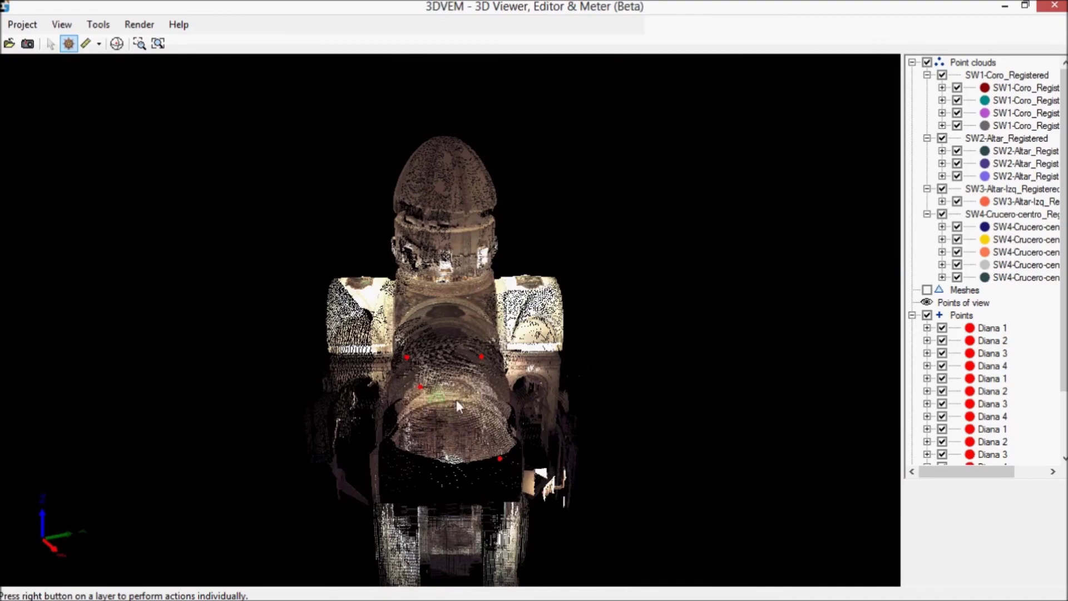
scroll(468, 395, up, 3)
scroll(477, 392, up, 1)
scroll(476, 392, up, 1)
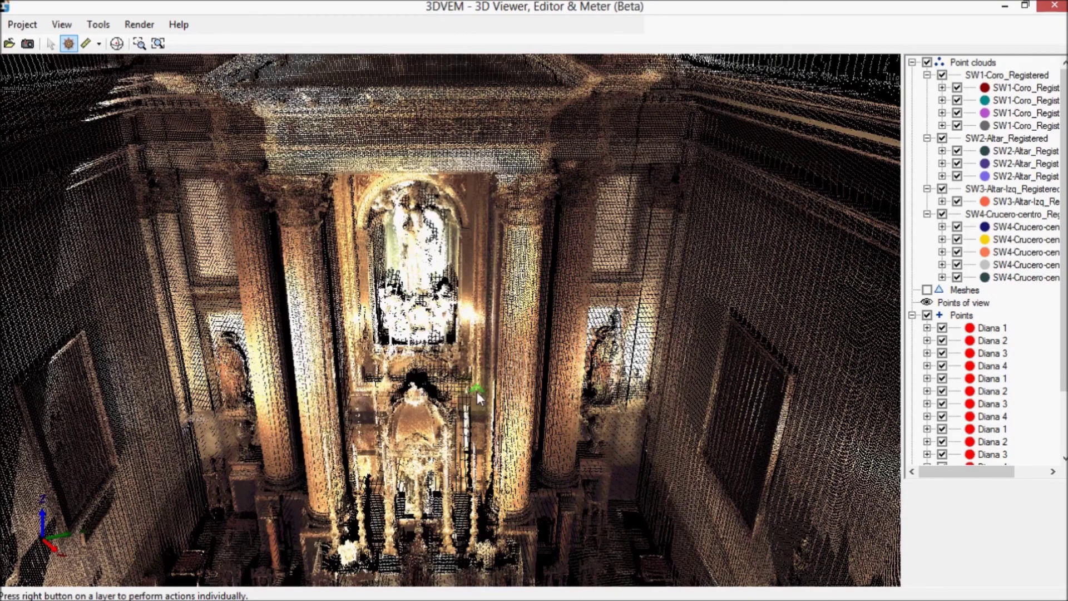